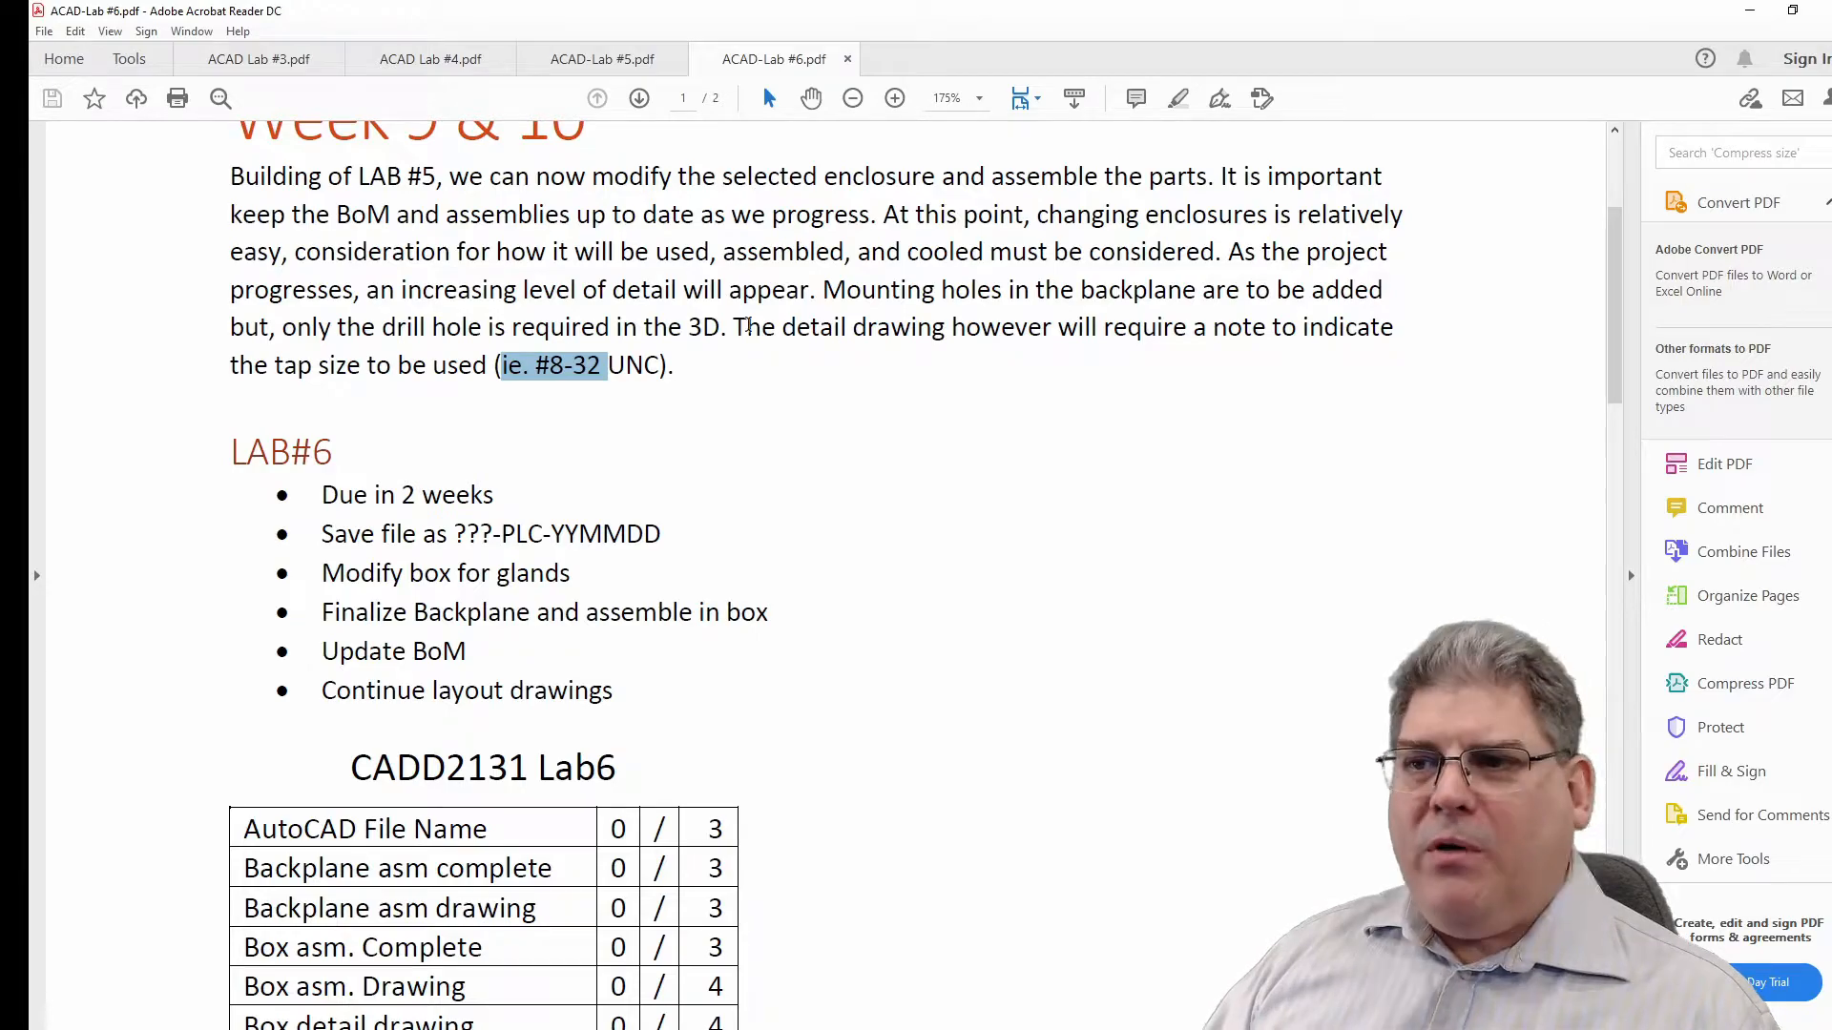
- Read through the Lab #6 requirements and marking table, and examine the panel layout picture on page 2
left_click(811, 344)
scroll(787, 580, "down", 10)
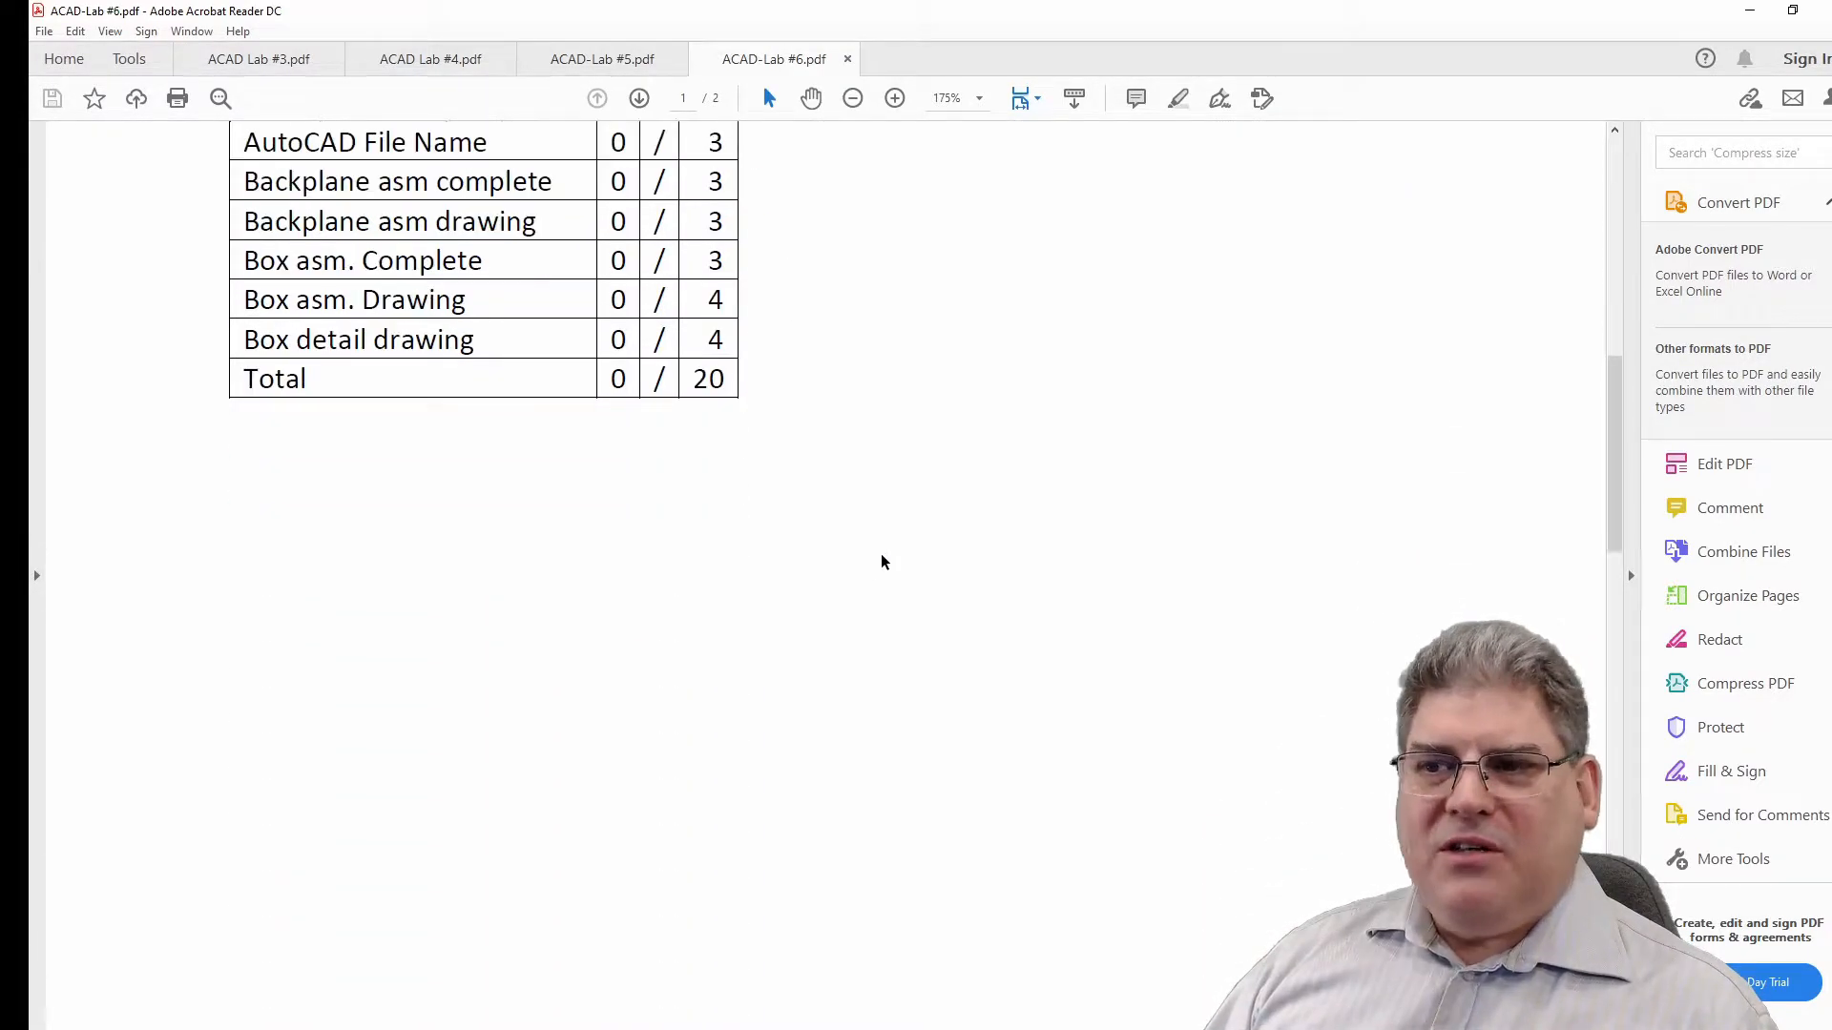
scroll(944, 539, "down", 8)
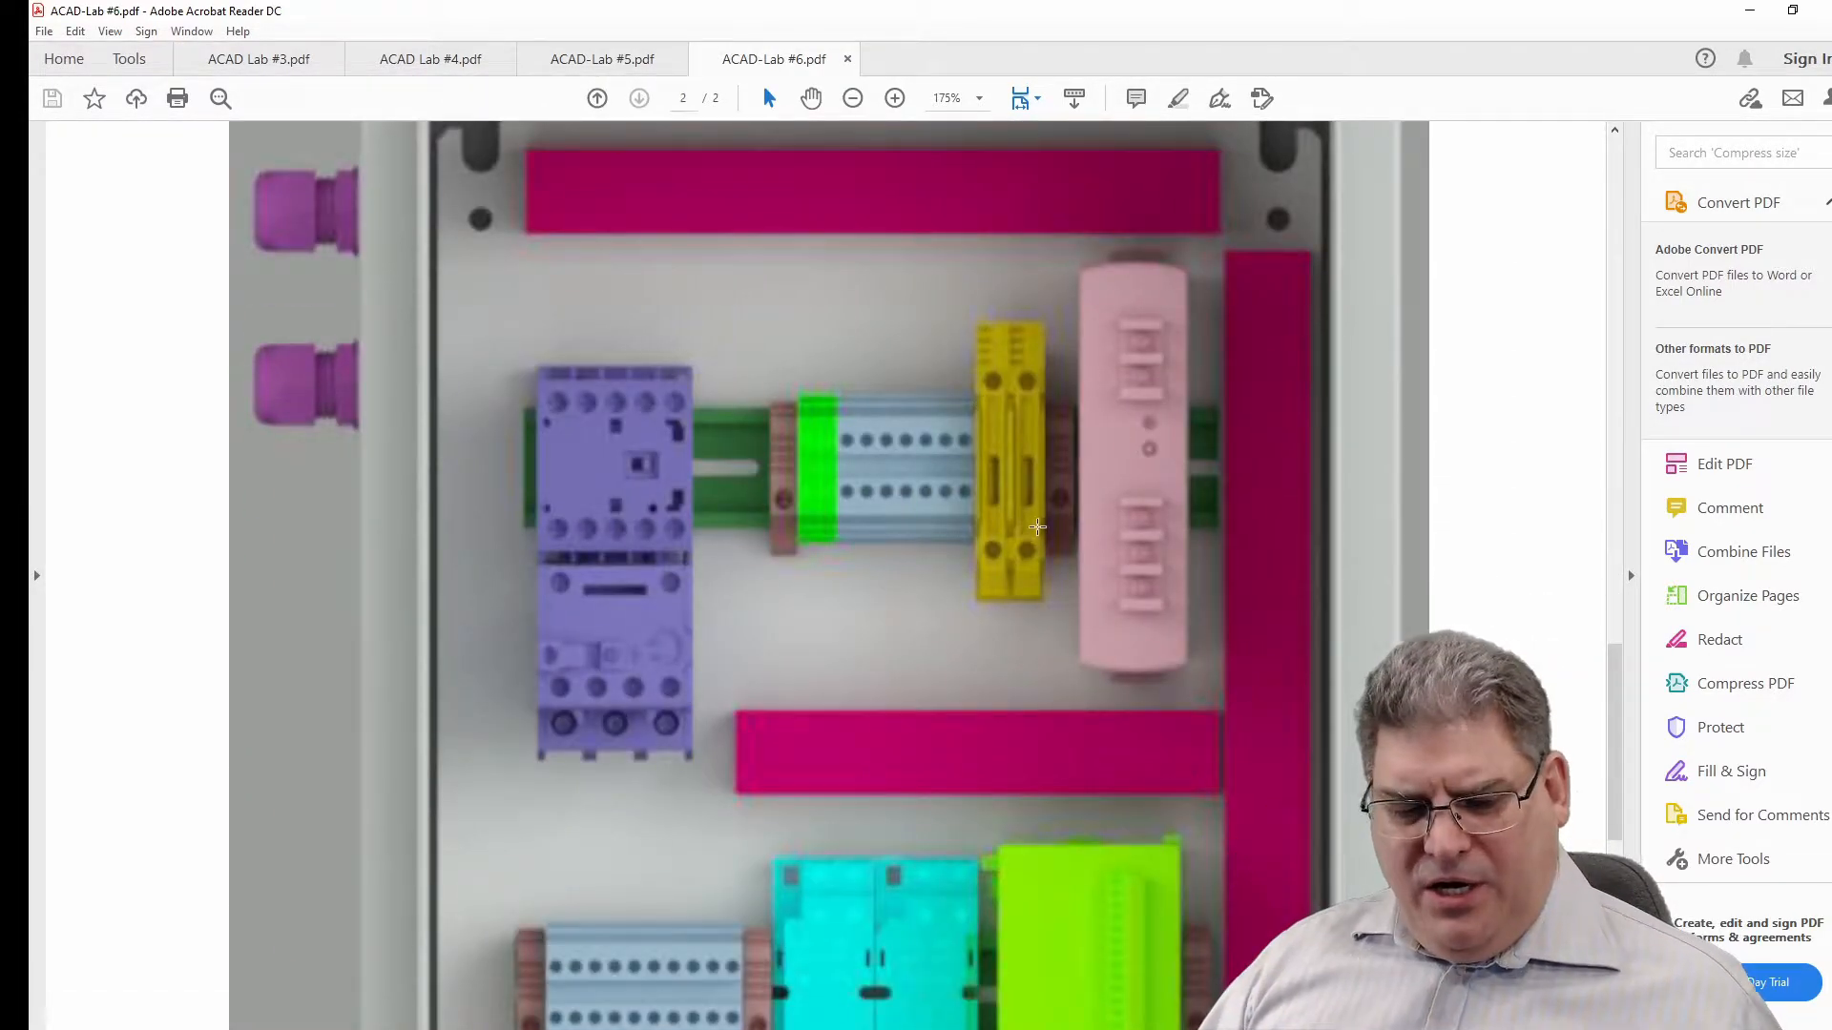
scroll(1041, 522, "down", 1, "ctrl")
scroll(1041, 522, "down", 2, "ctrl")
scroll(1035, 624, "down", 1)
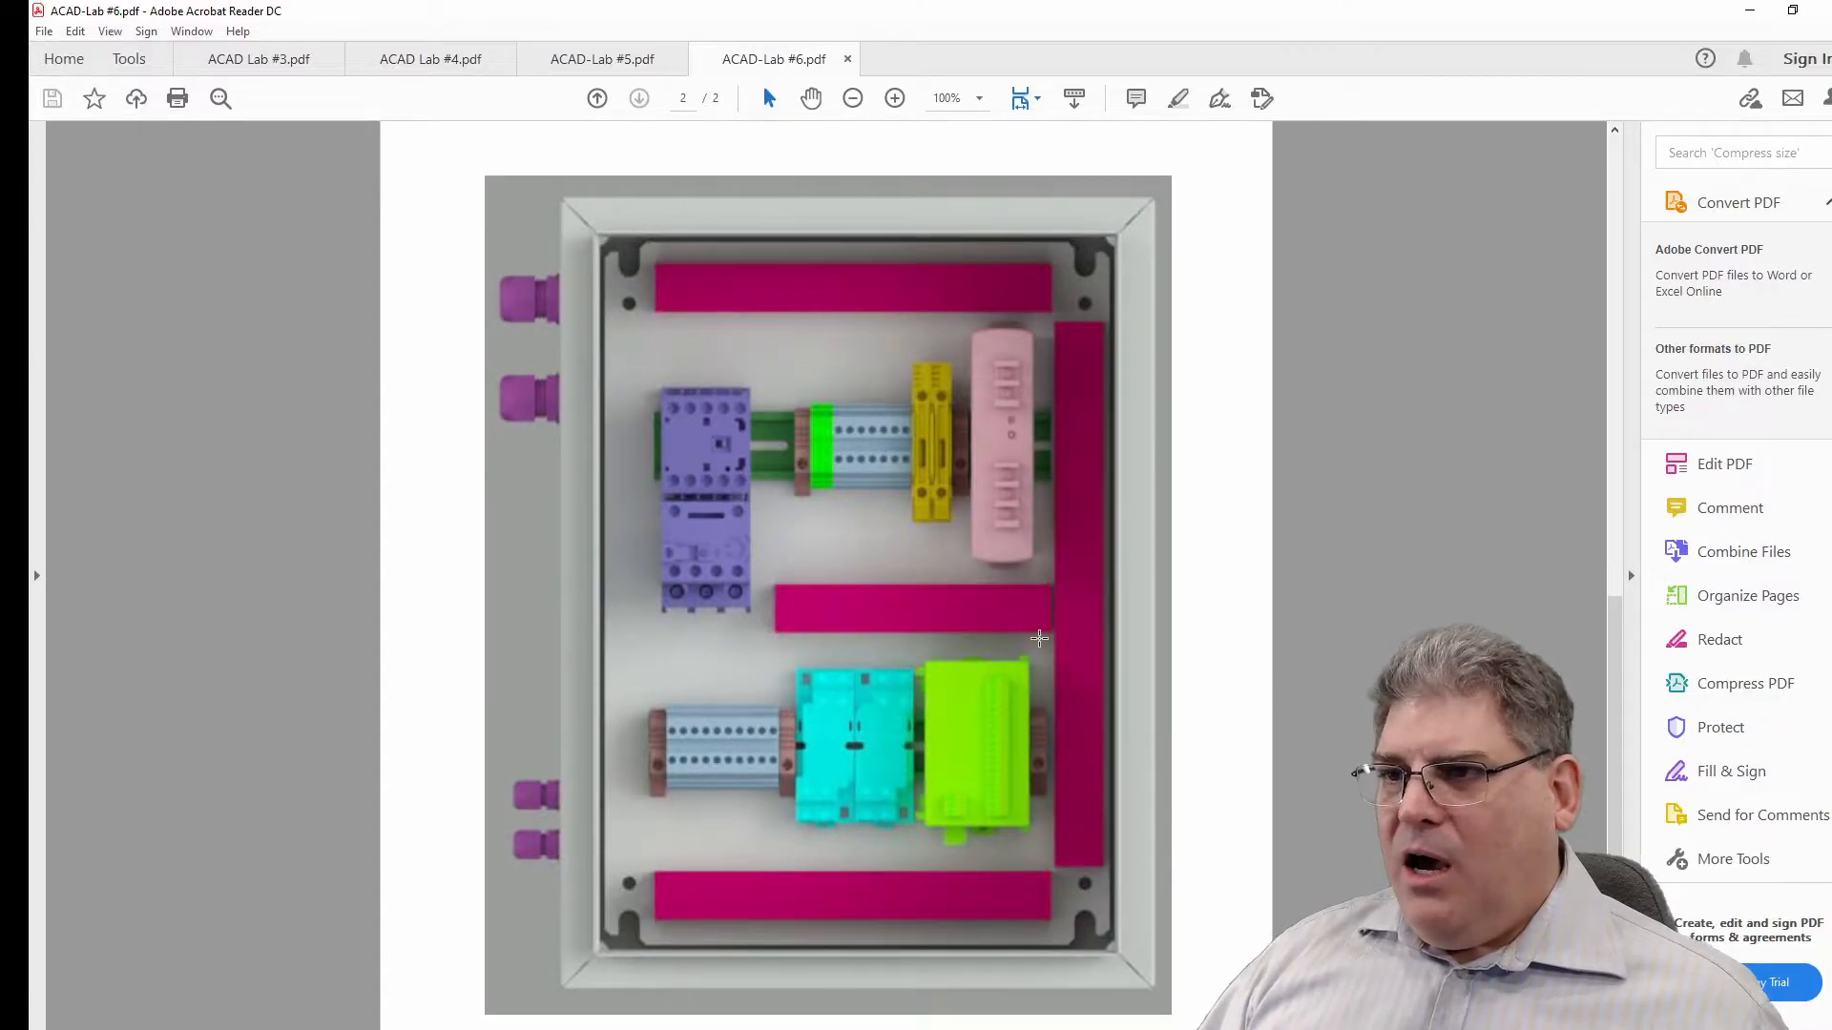
scroll(1056, 635, "down", 1)
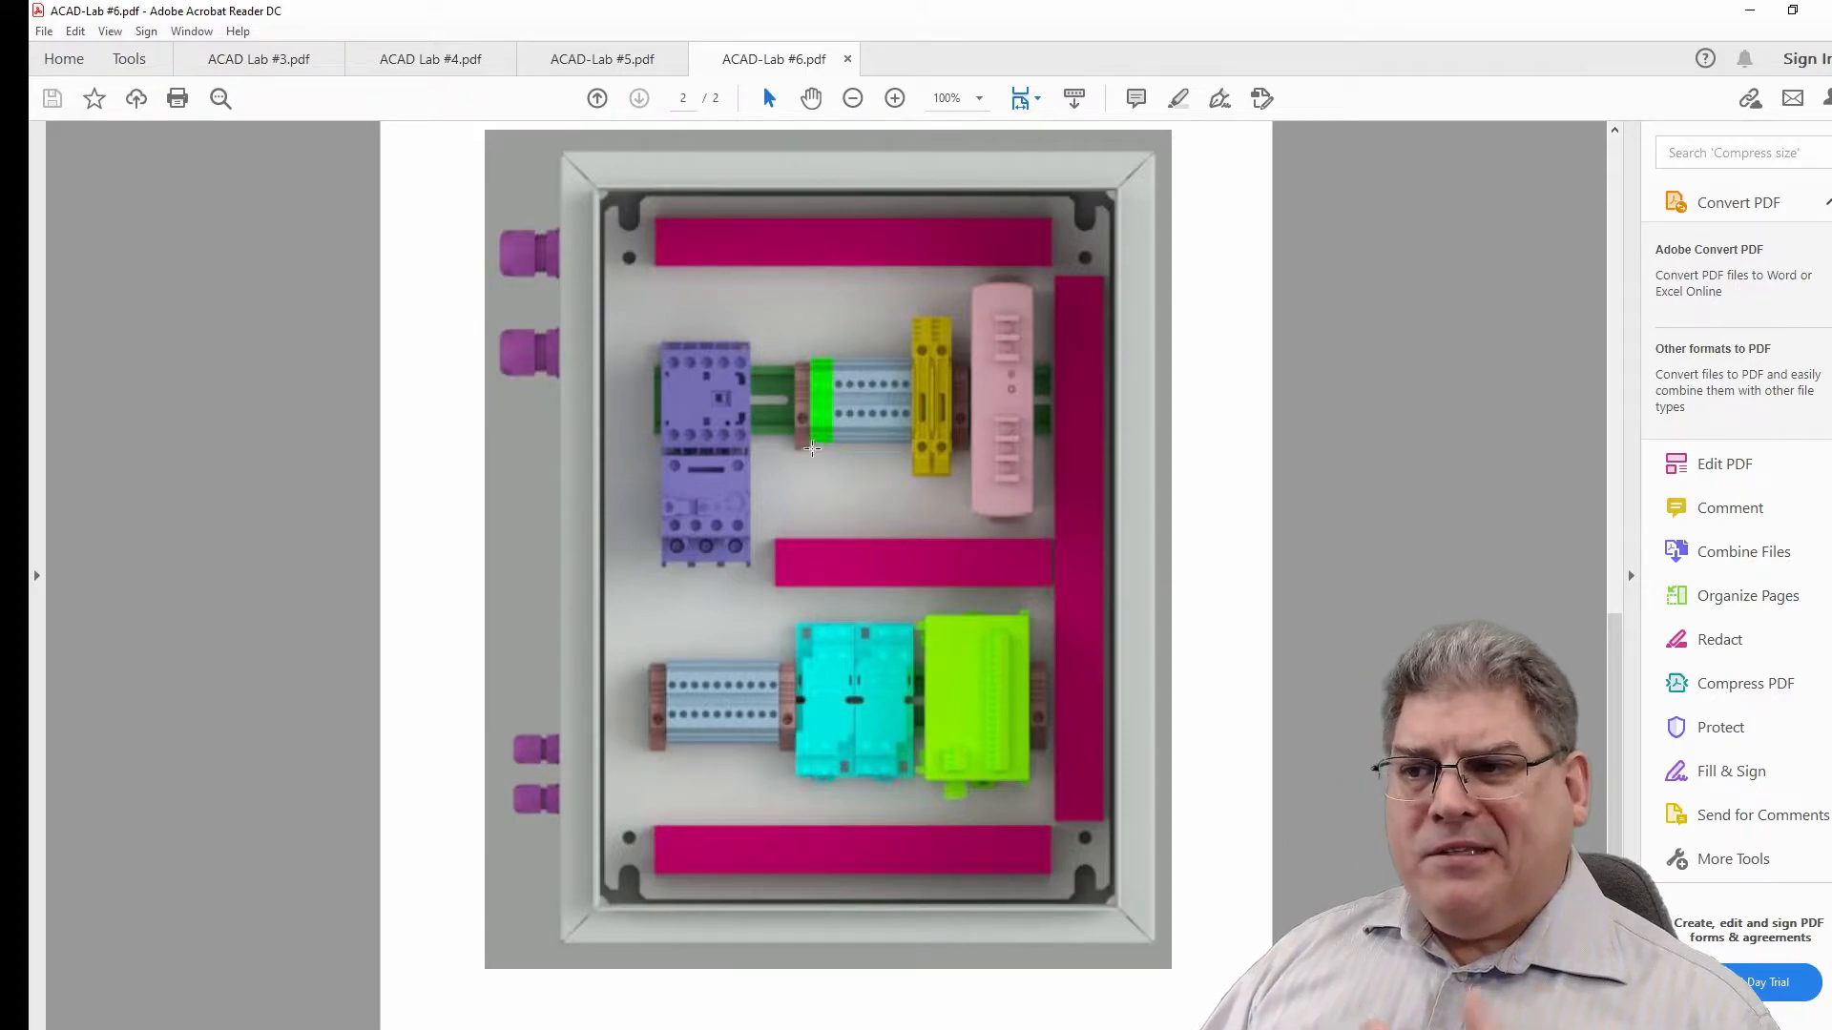
left_click_drag(754, 349, 793, 464)
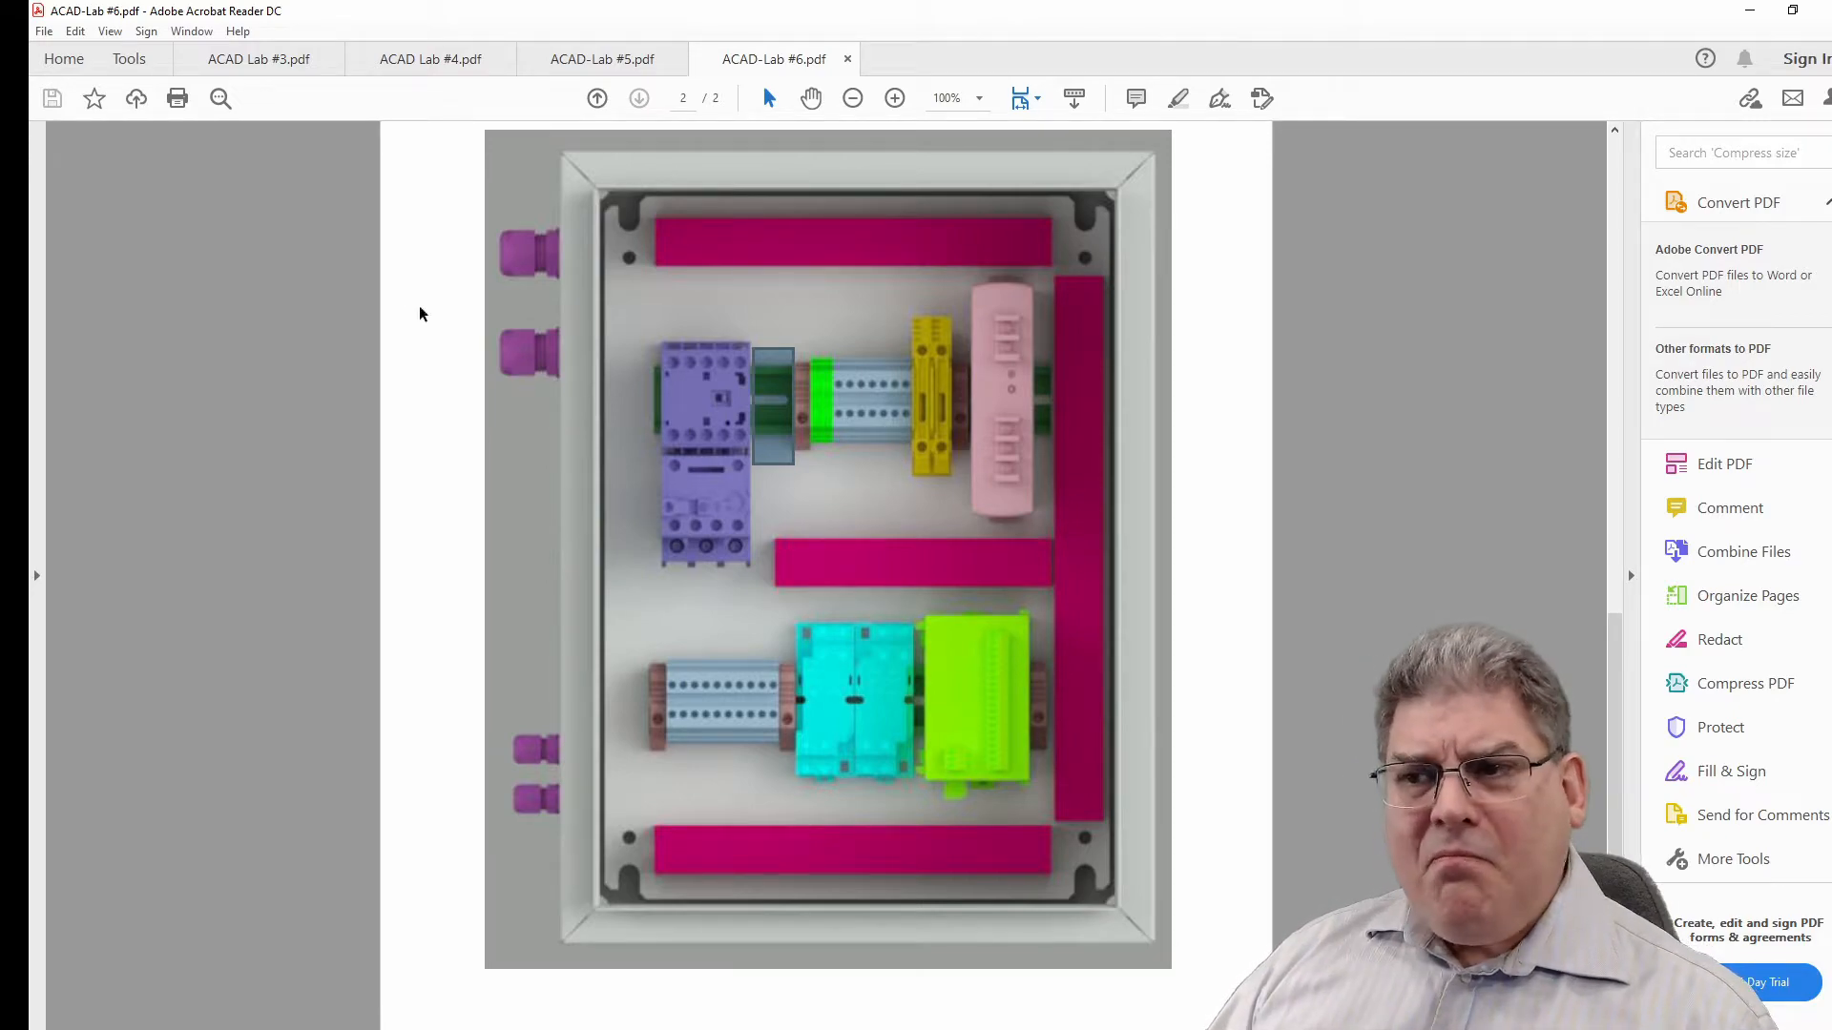
- Switch to AutoCAD and review the Panel ASM, Door ASM and Box ASM layouts of the complete project
left_click(1750, 11)
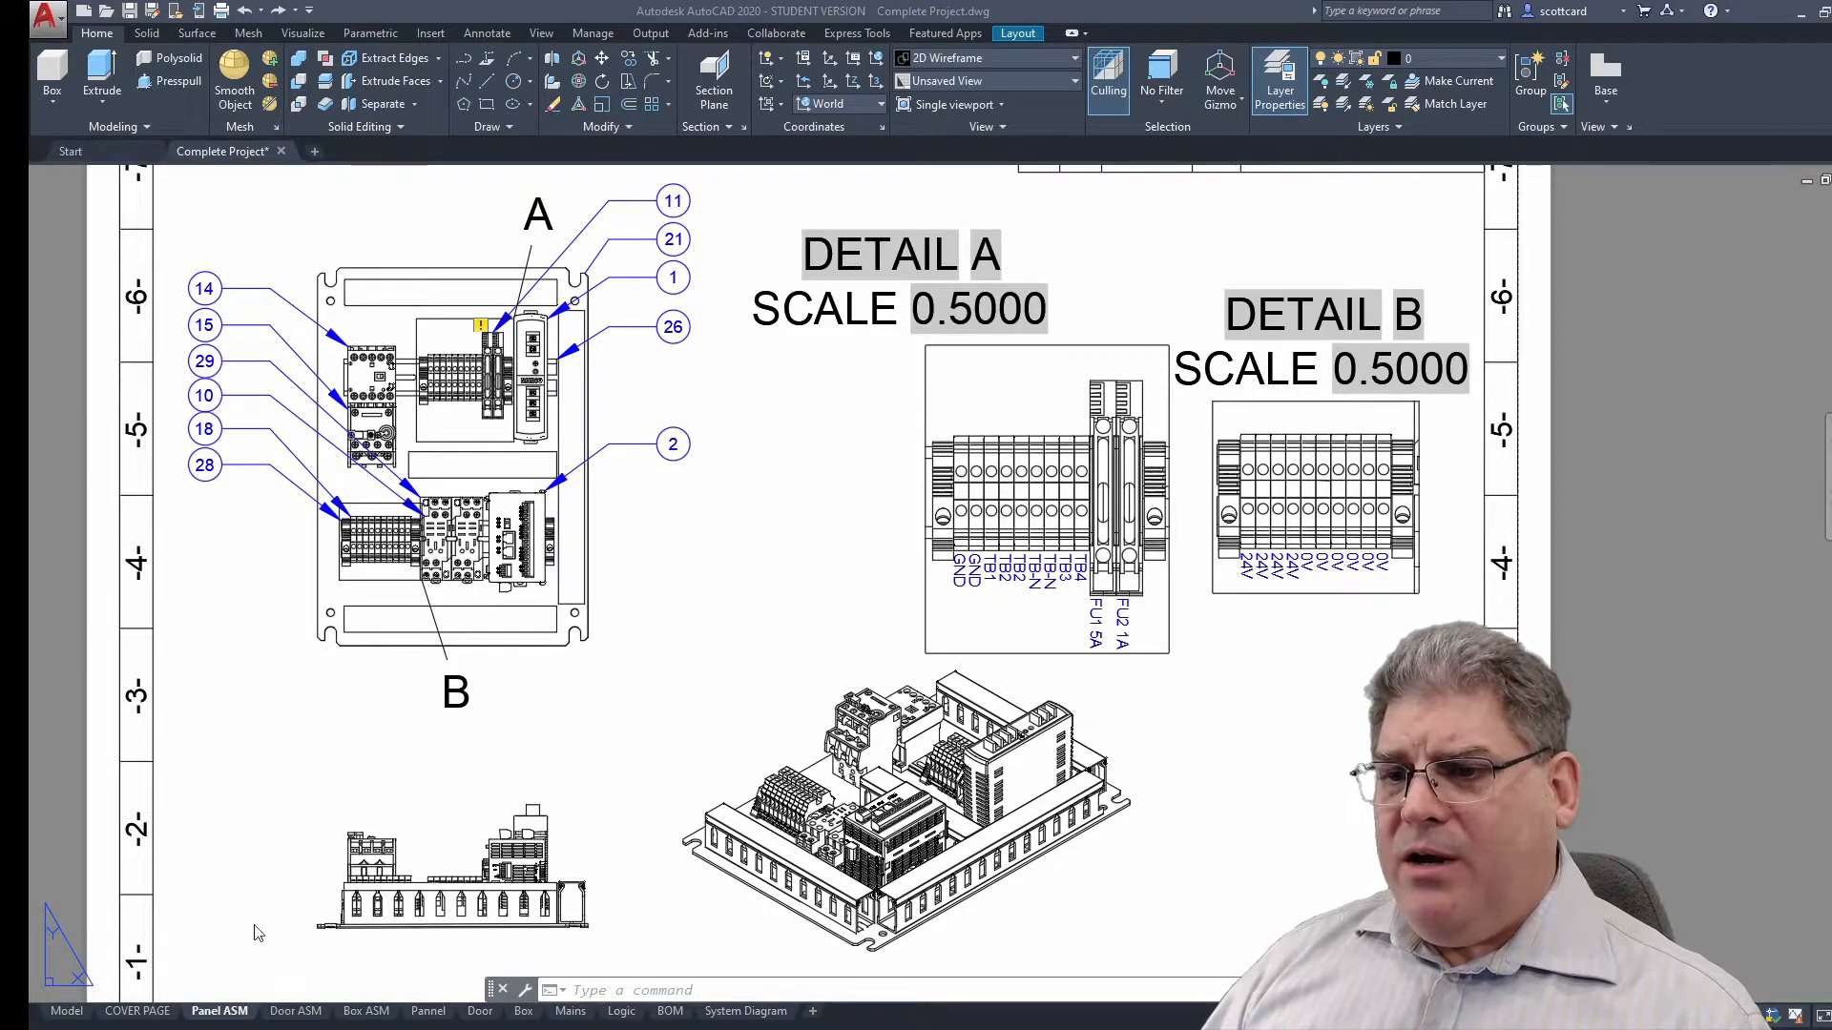
scroll(677, 892, "down", 2)
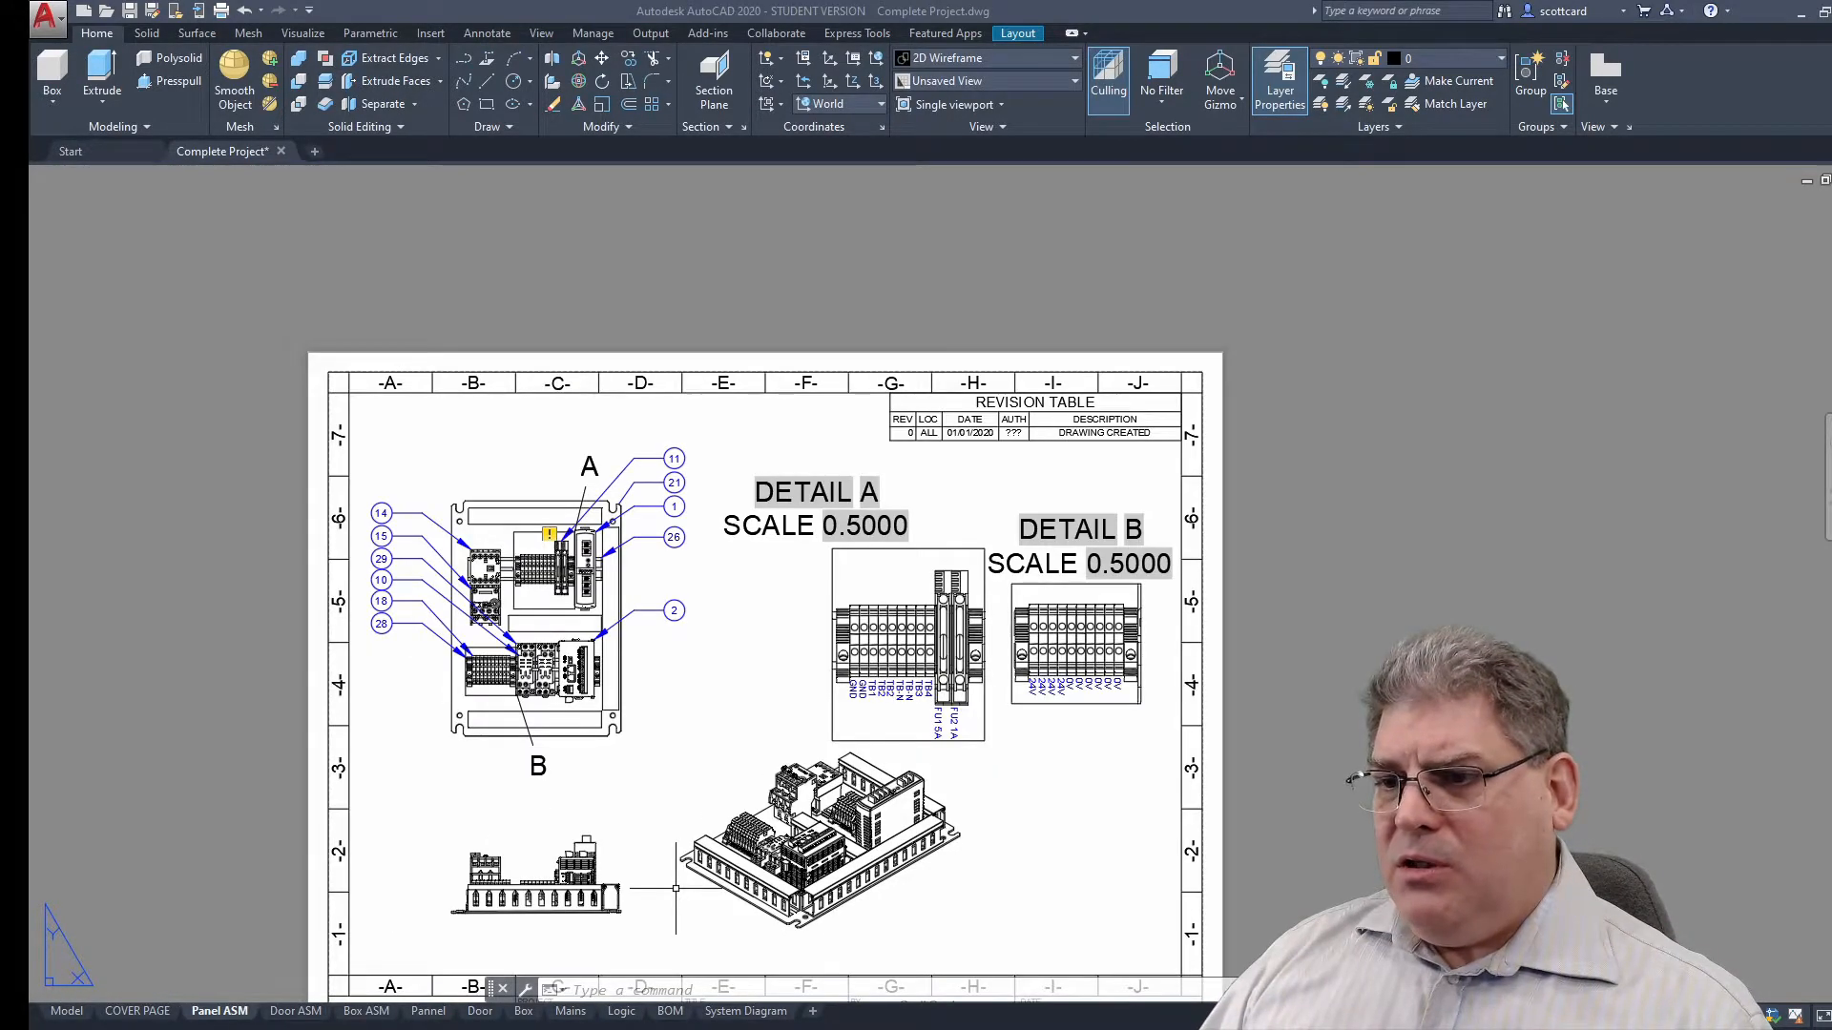
middle_click_drag(675, 769, 682, 603)
key("Escape")
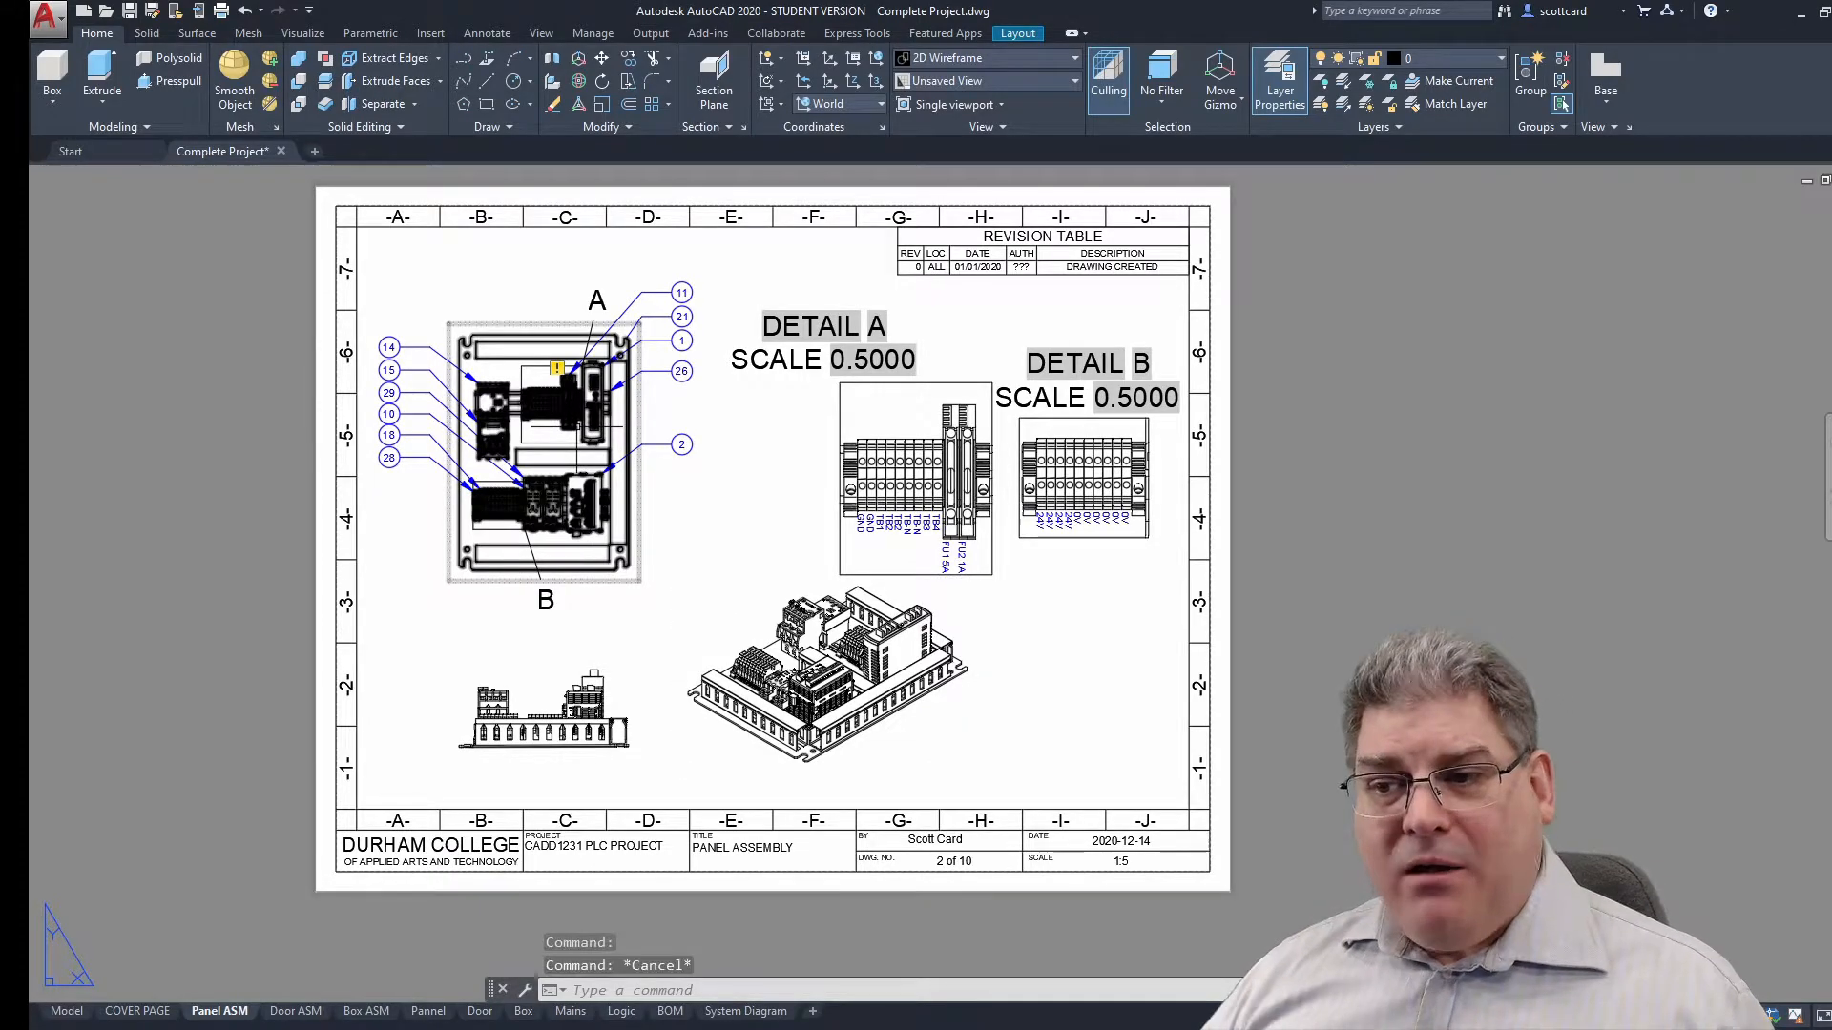
left_click(295, 1013)
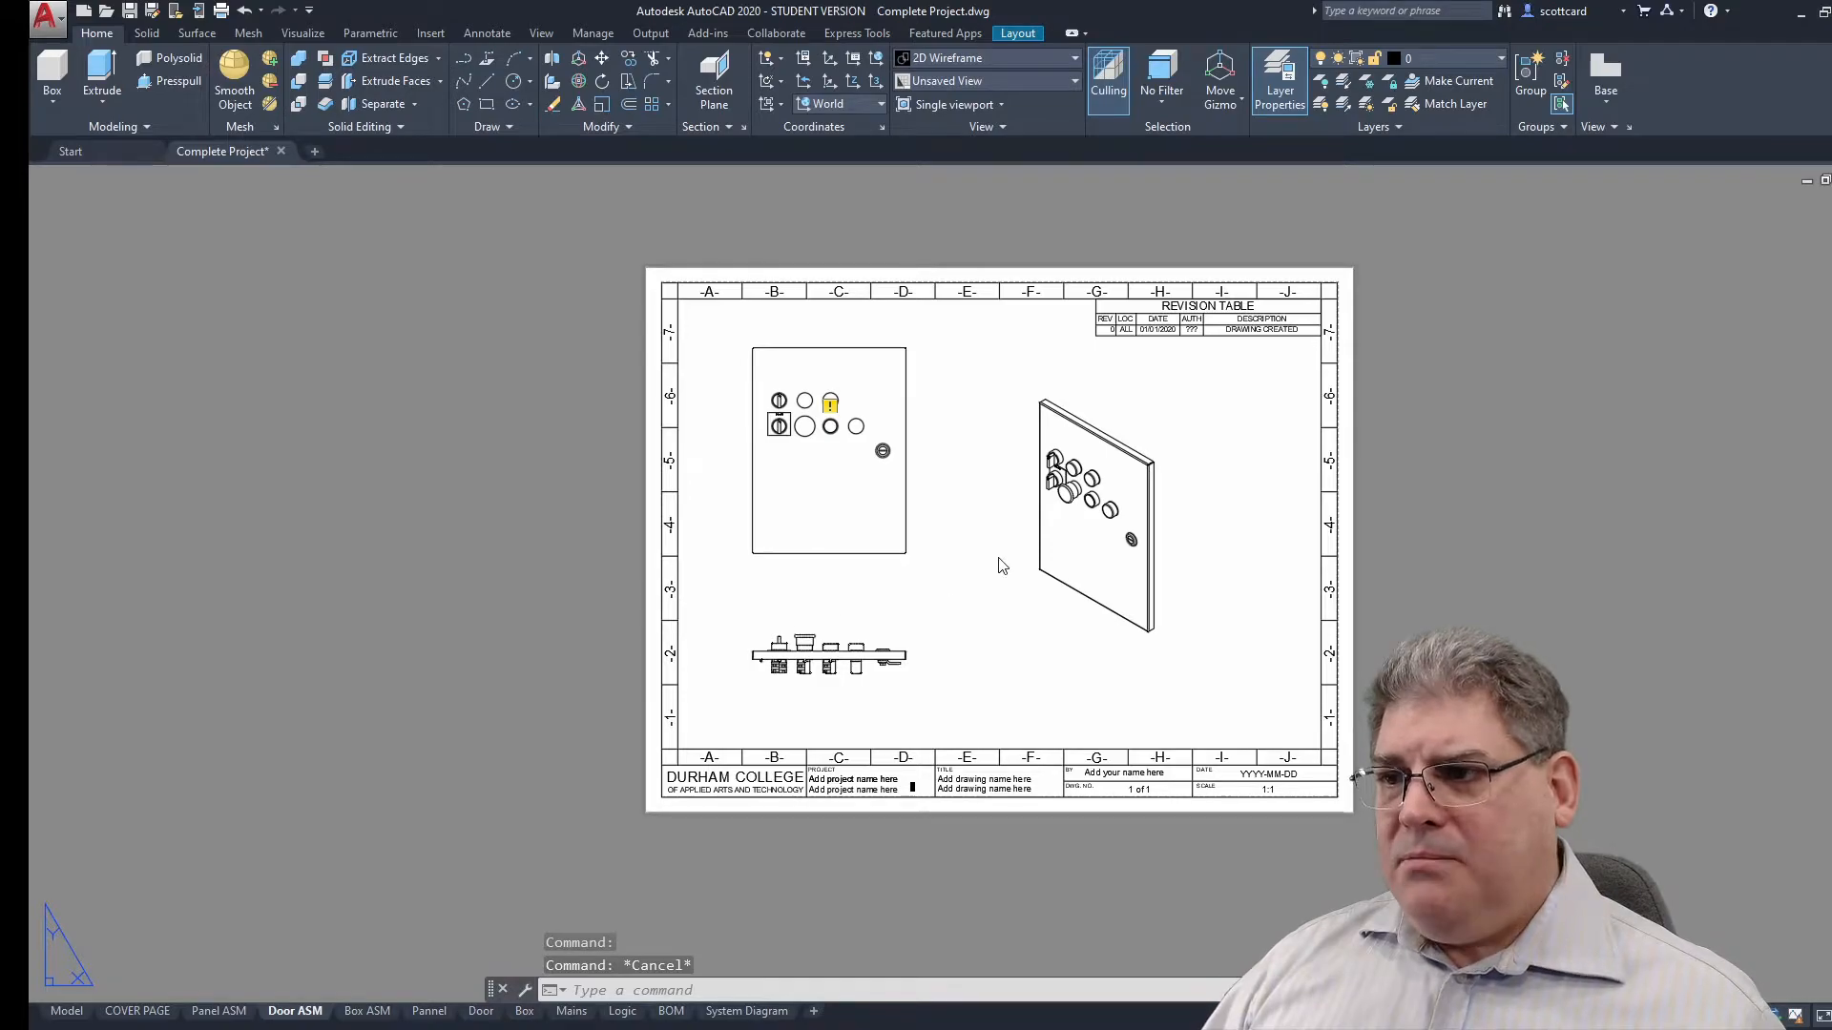
left_click(359, 1013)
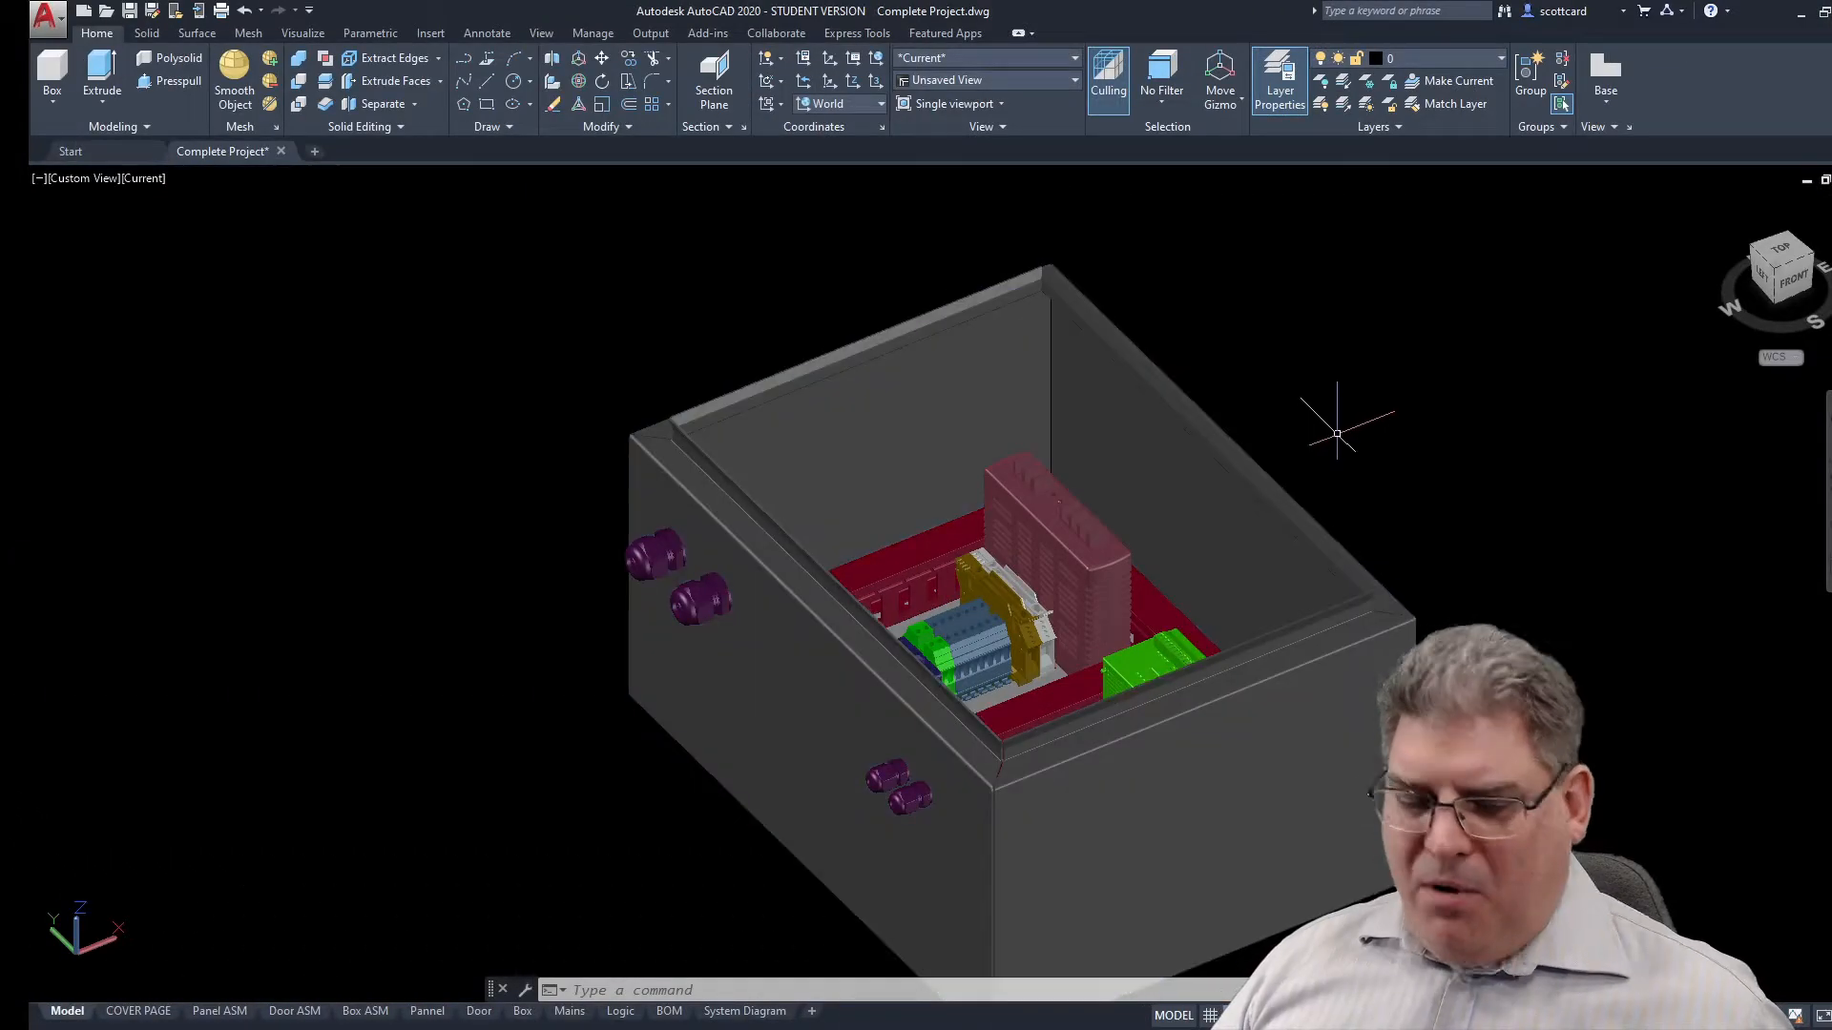
- Hide the enclosure box in the 3D model, leaving the back plane, its components and the cable glands in view
middle_click_drag(1357, 409, 1286, 573, "shift")
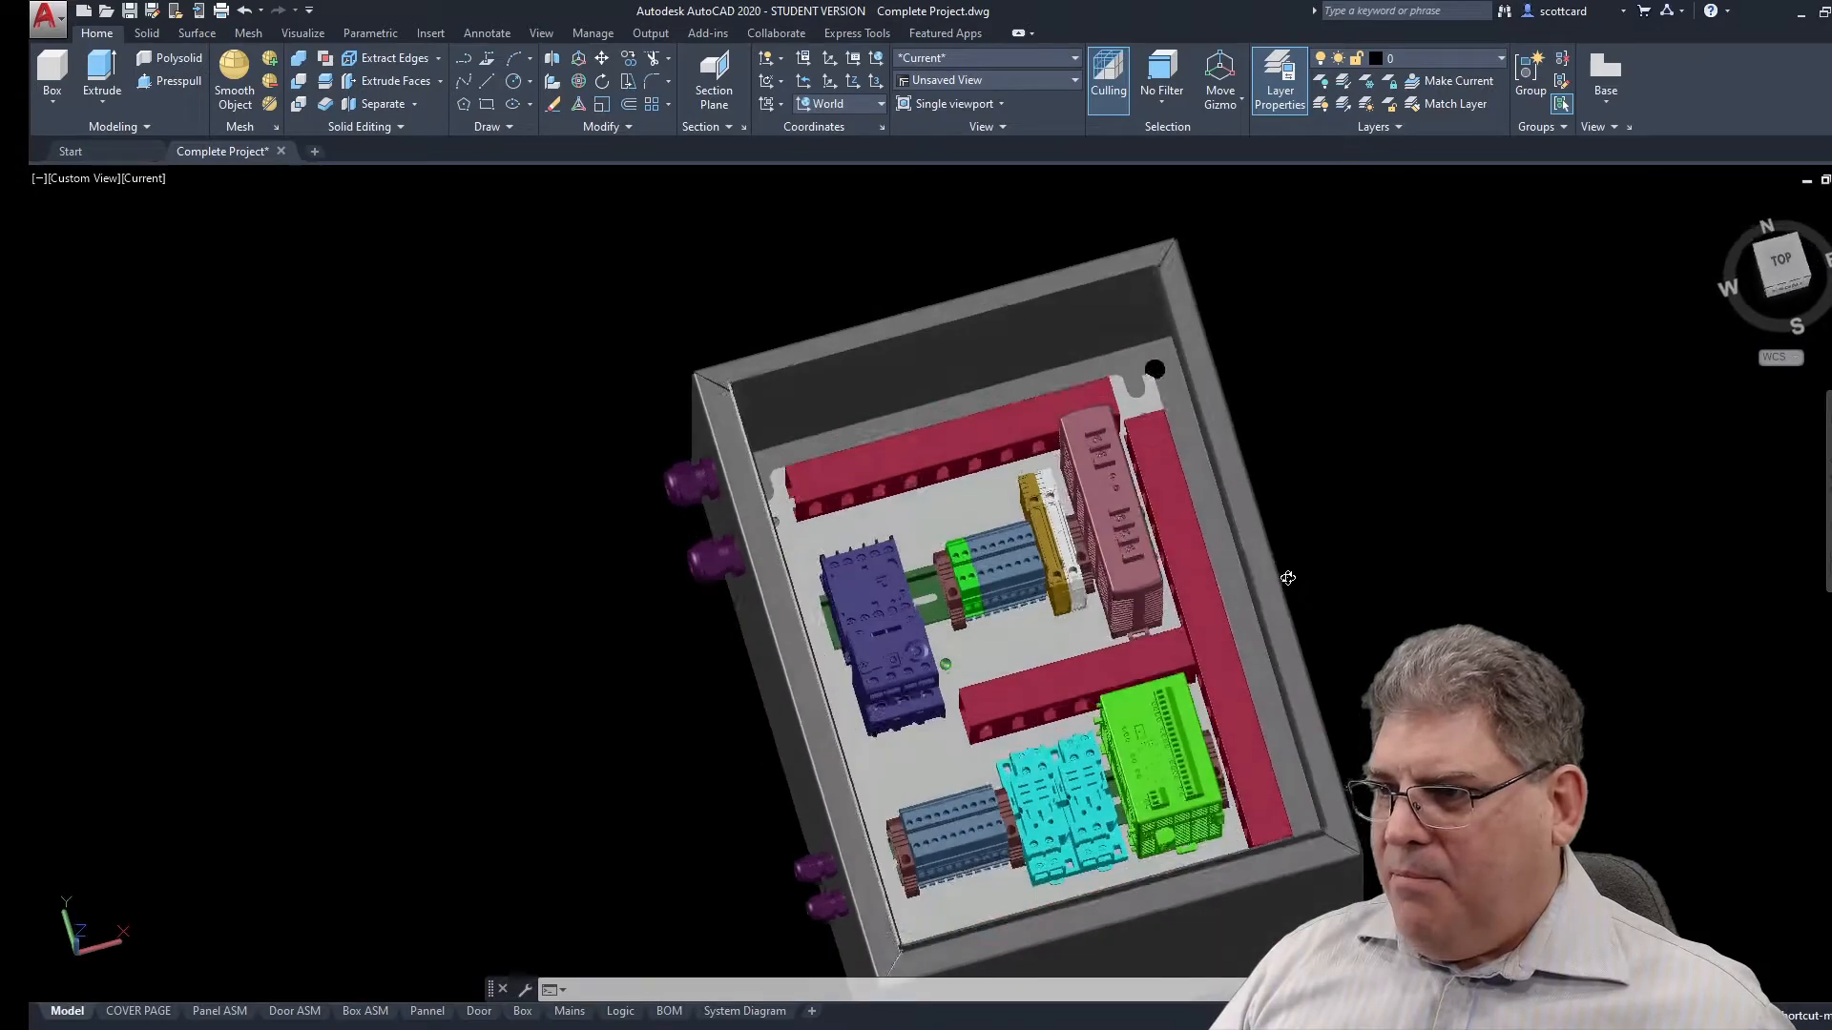
scroll(1172, 496, "up", 3)
scroll(1172, 496, "down", 2)
scroll(821, 553, "up", 3)
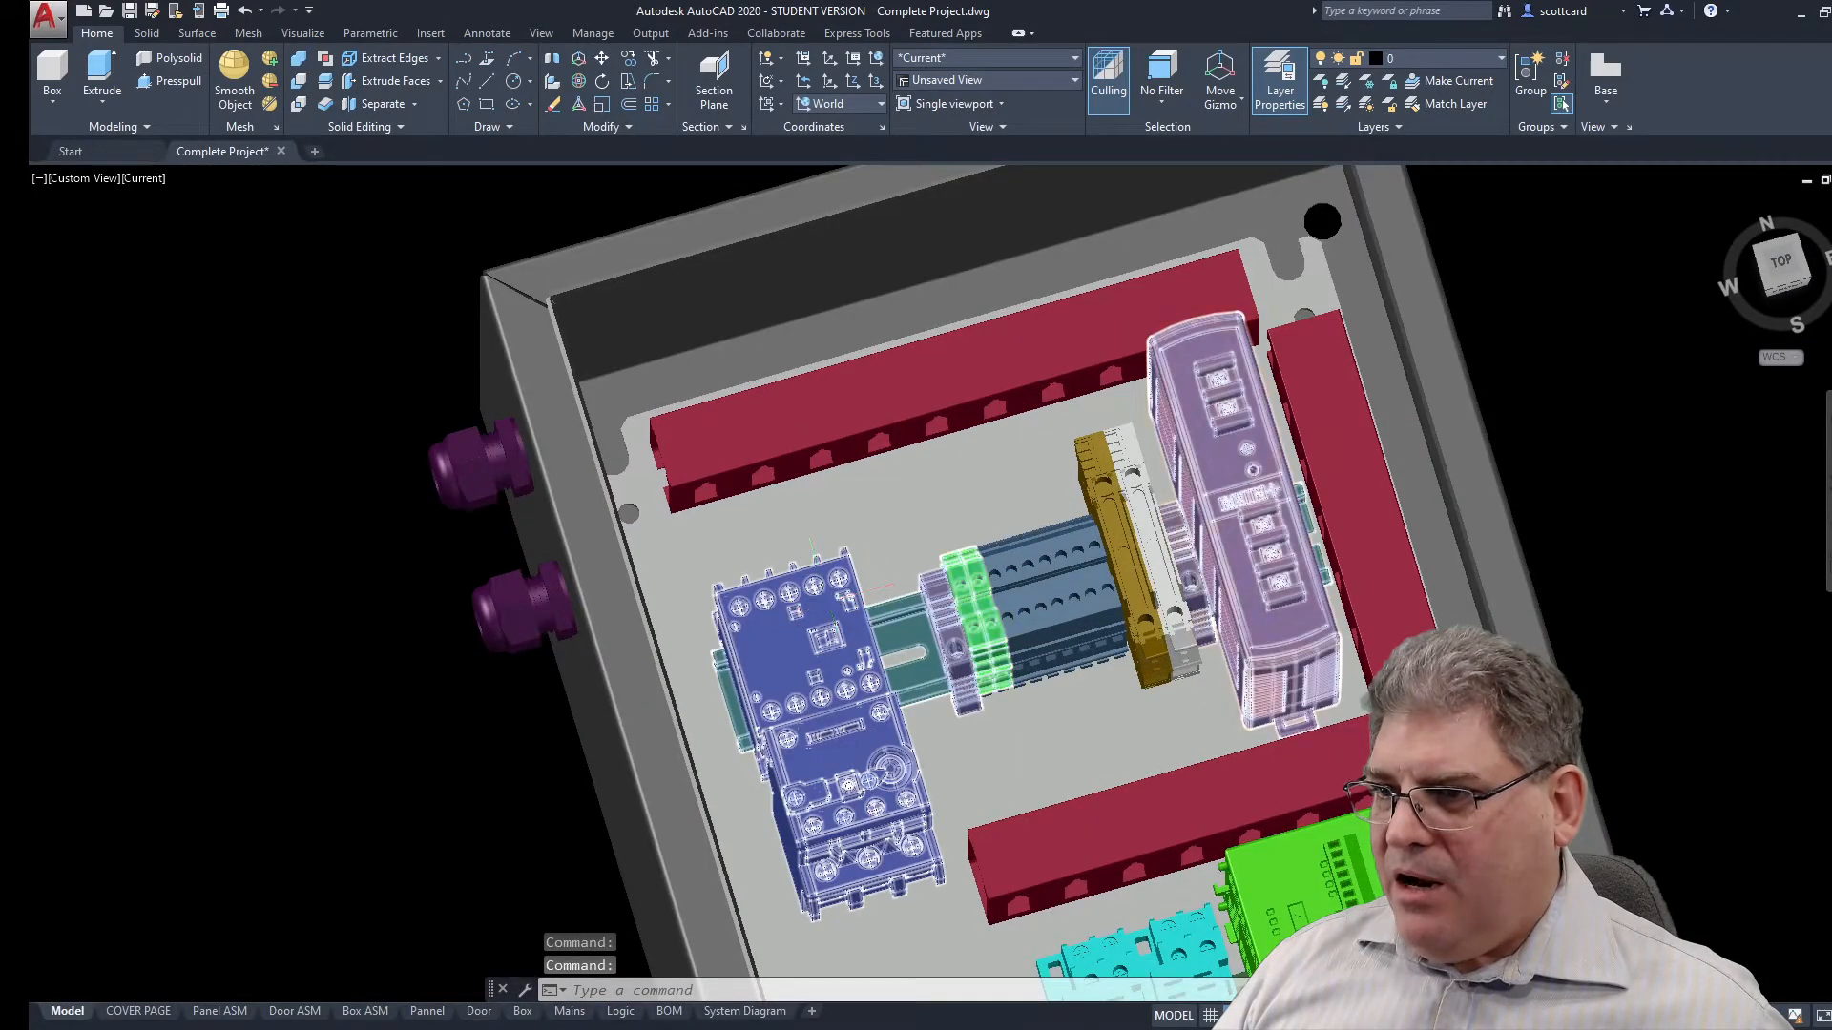
scroll(821, 540, "up", 2)
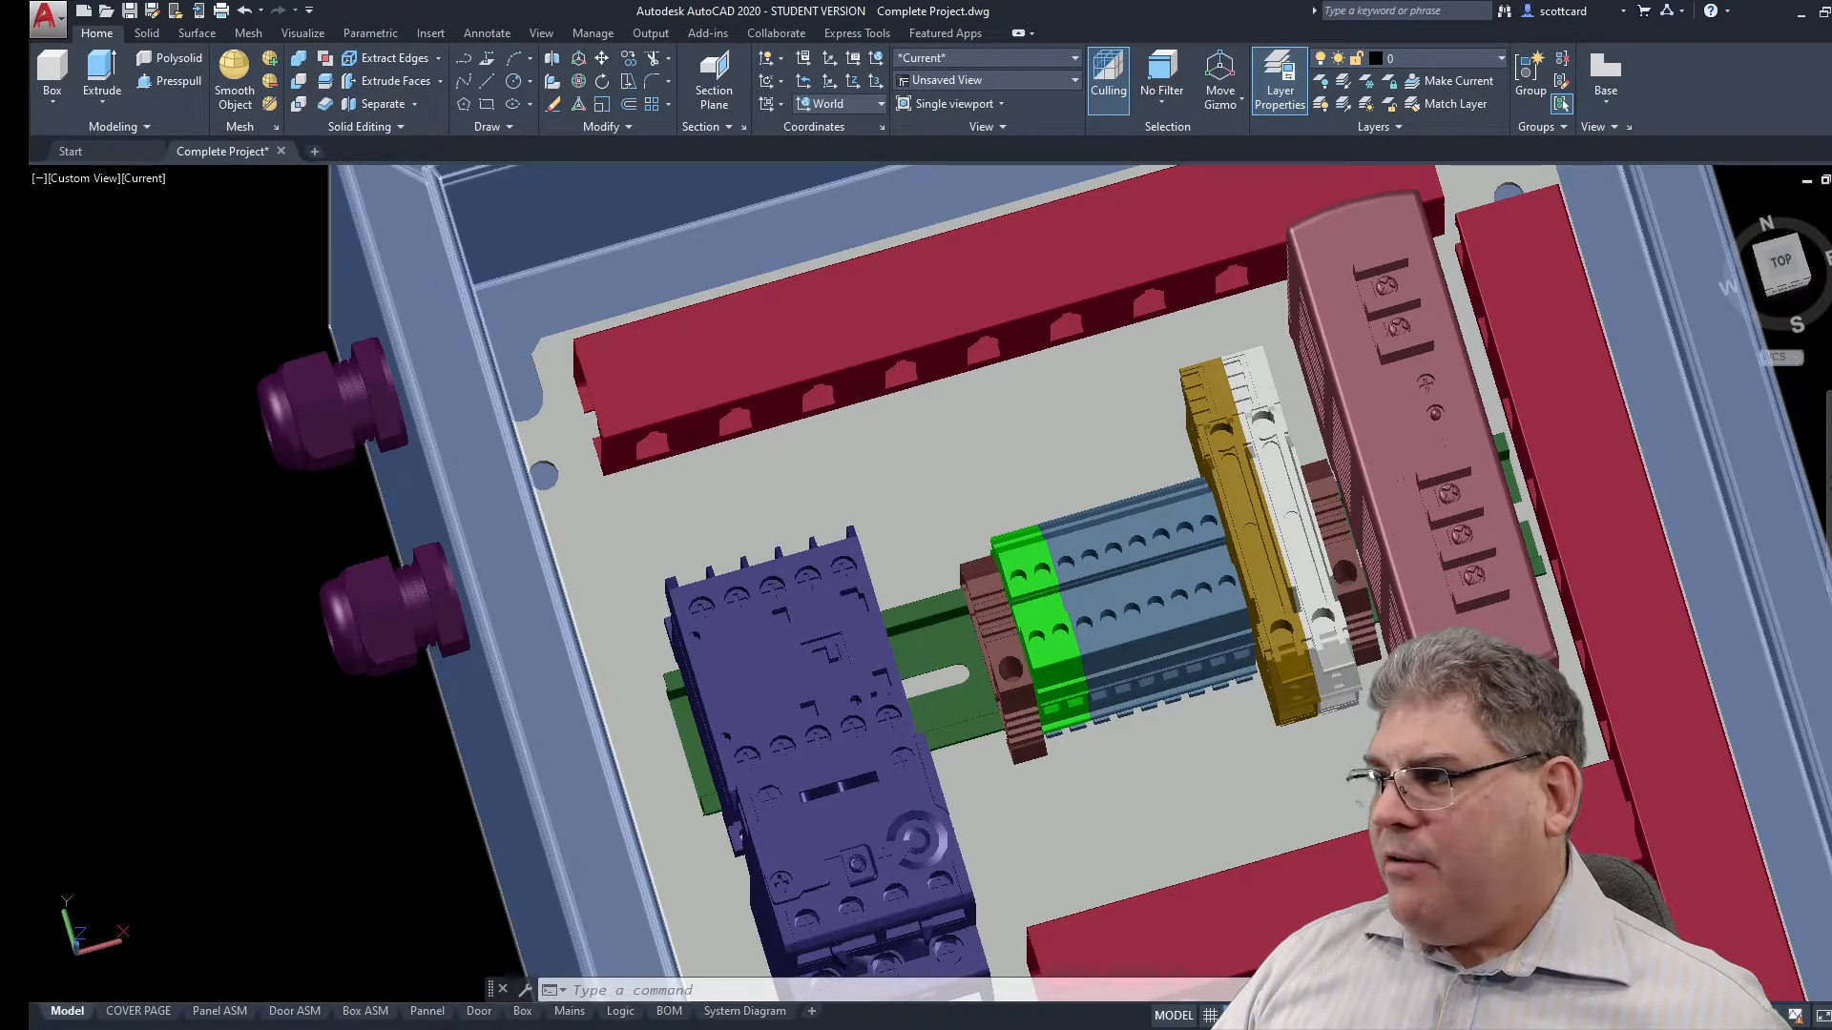
scroll(979, 647, "down", 2)
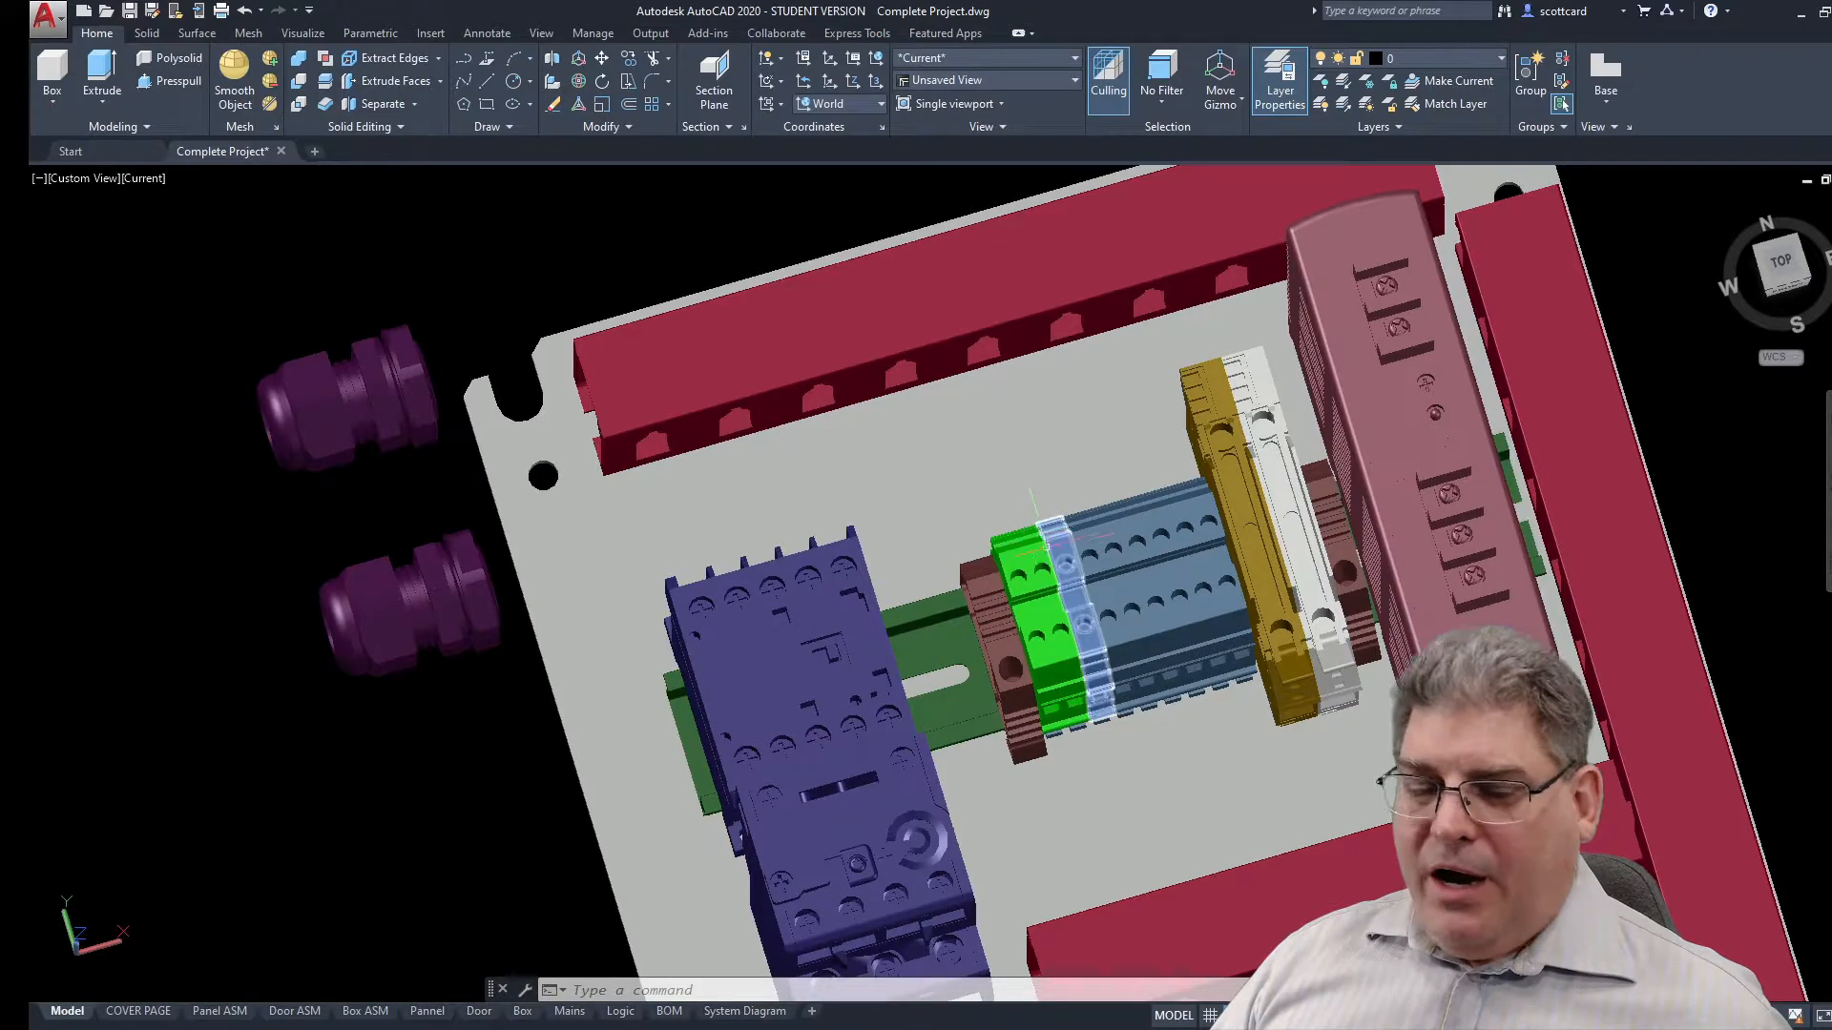
scroll(979, 647, "down", 3)
middle_click_drag(980, 647, 1060, 530, "shift")
scroll(1048, 550, "down", 3)
scroll(1055, 673, "up", 4)
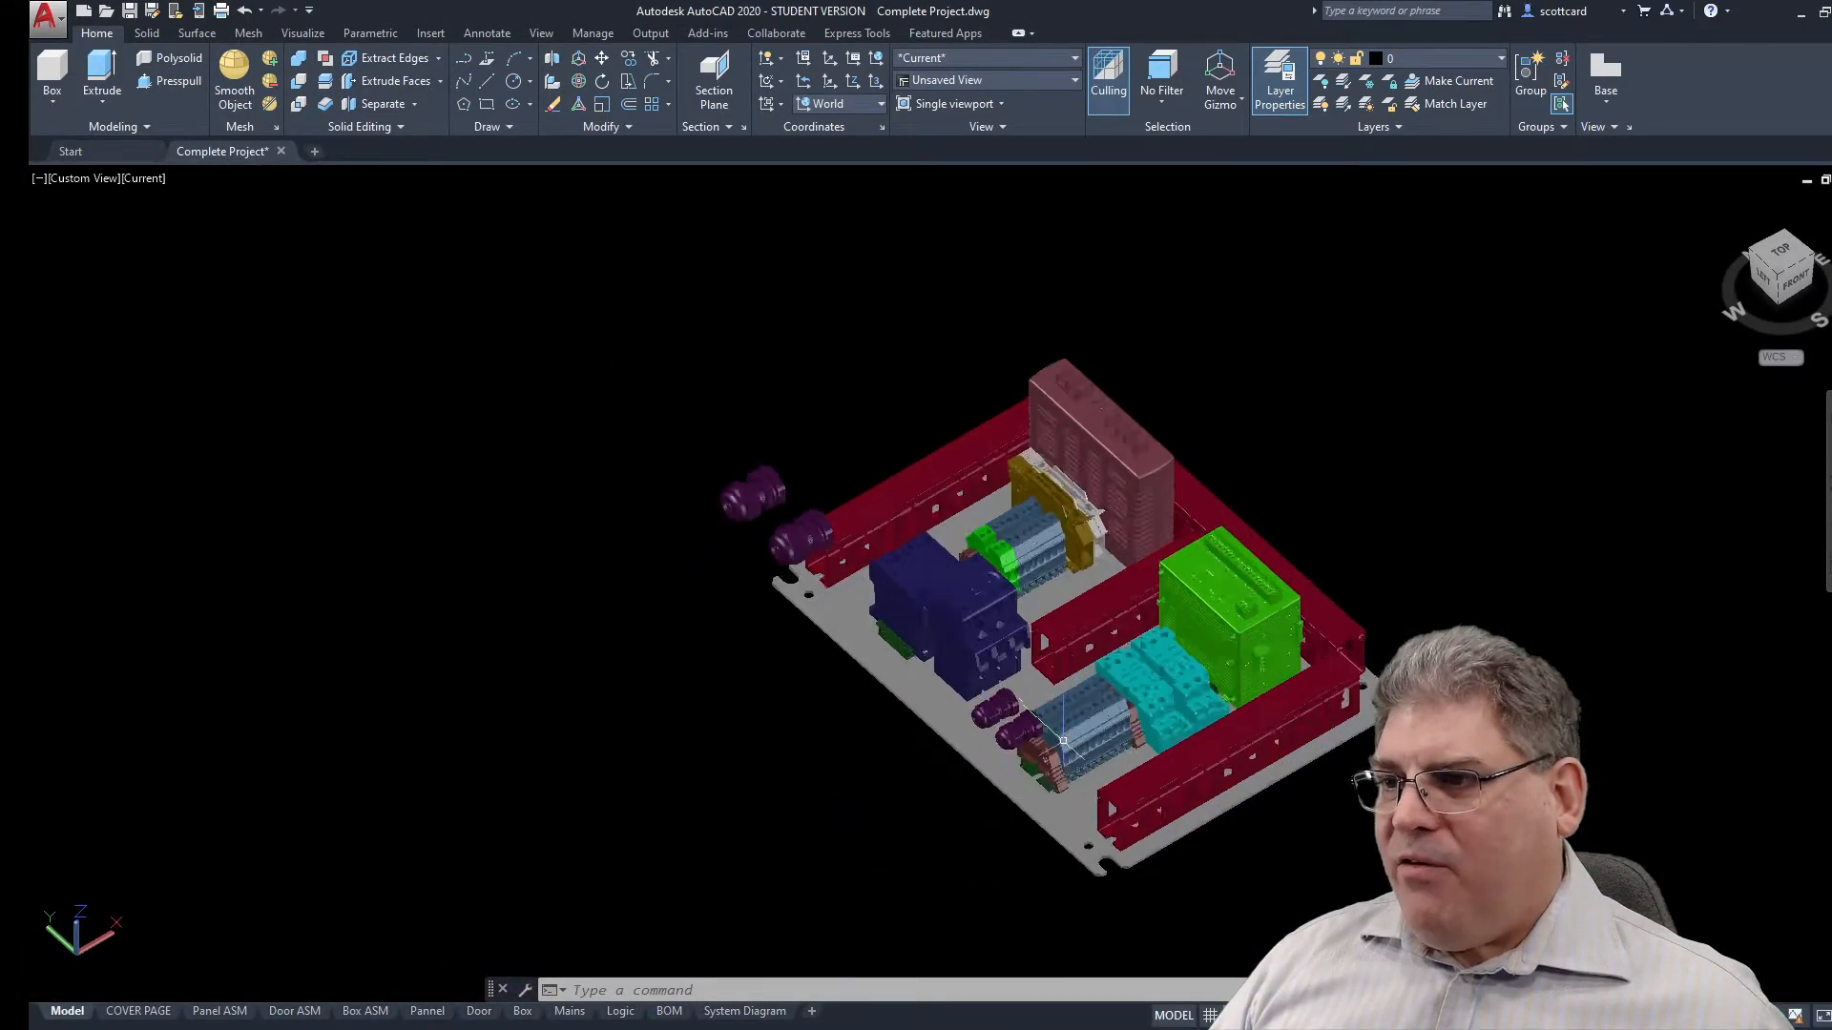
middle_click_drag(1117, 737, 1041, 740)
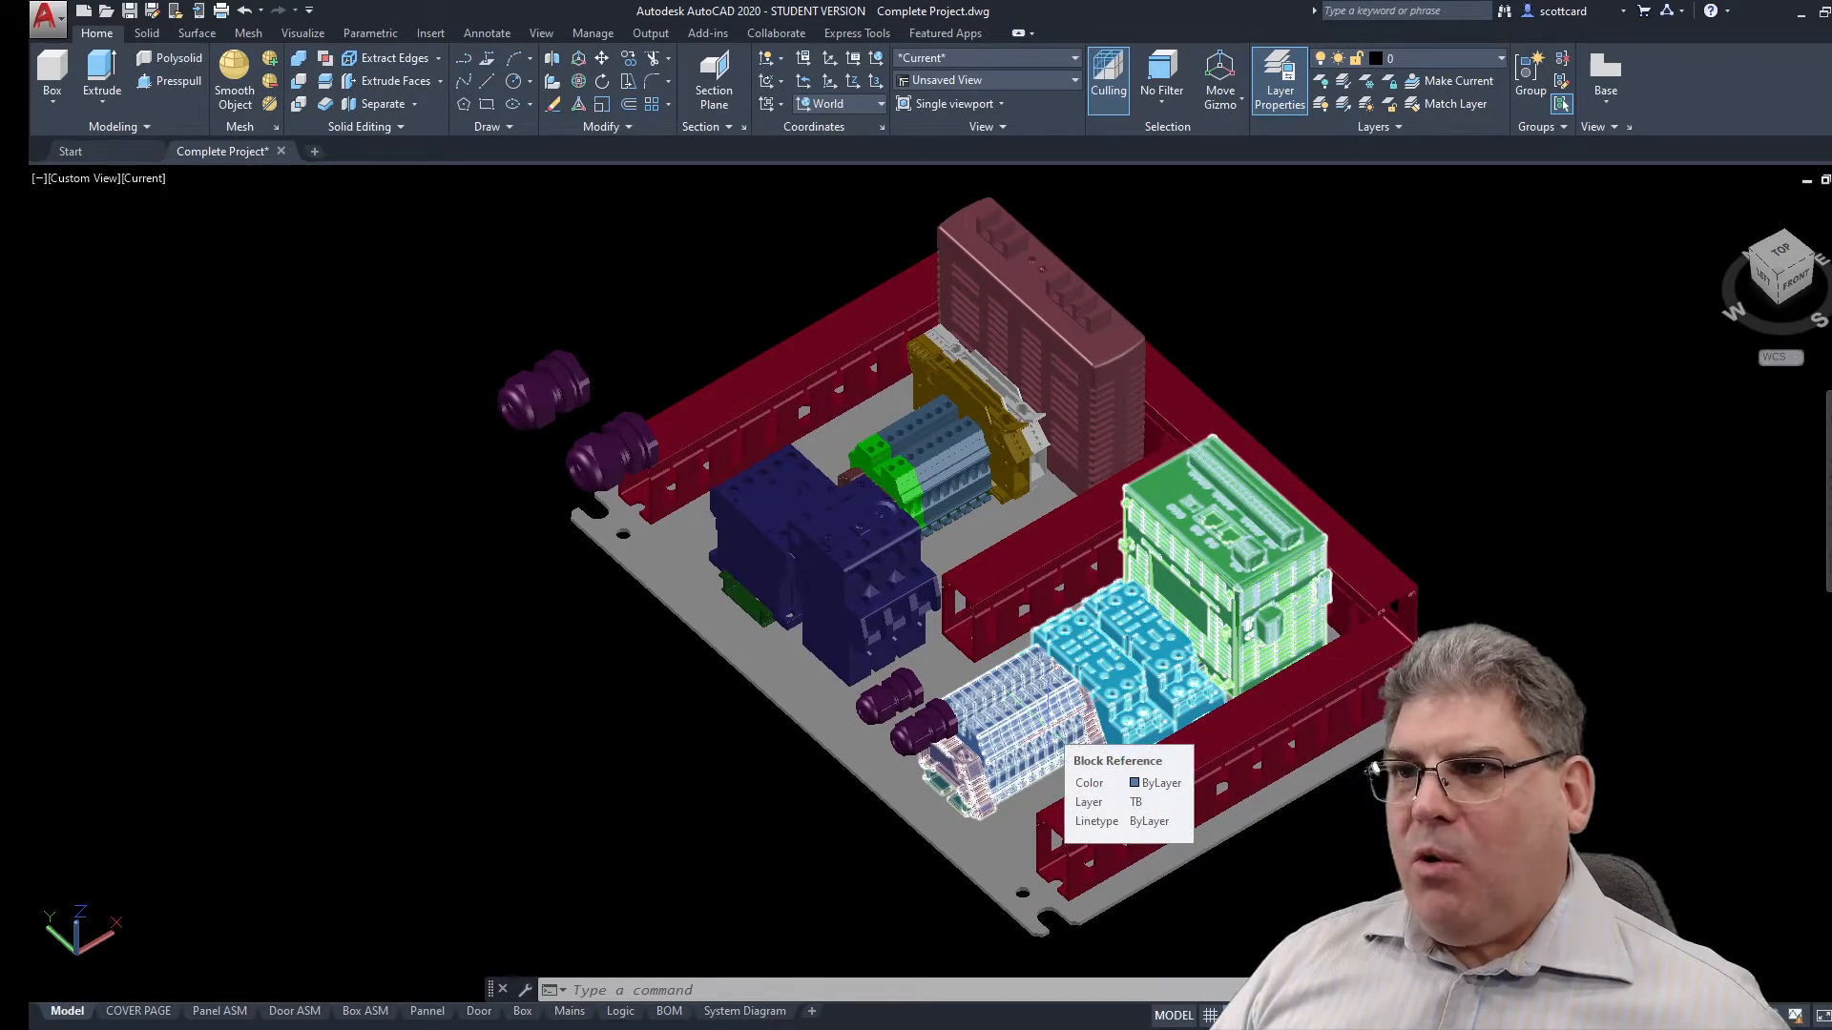
- Open the Render Environment and Exposure settings, switch the environment off and back on, and close them
left_click(303, 33)
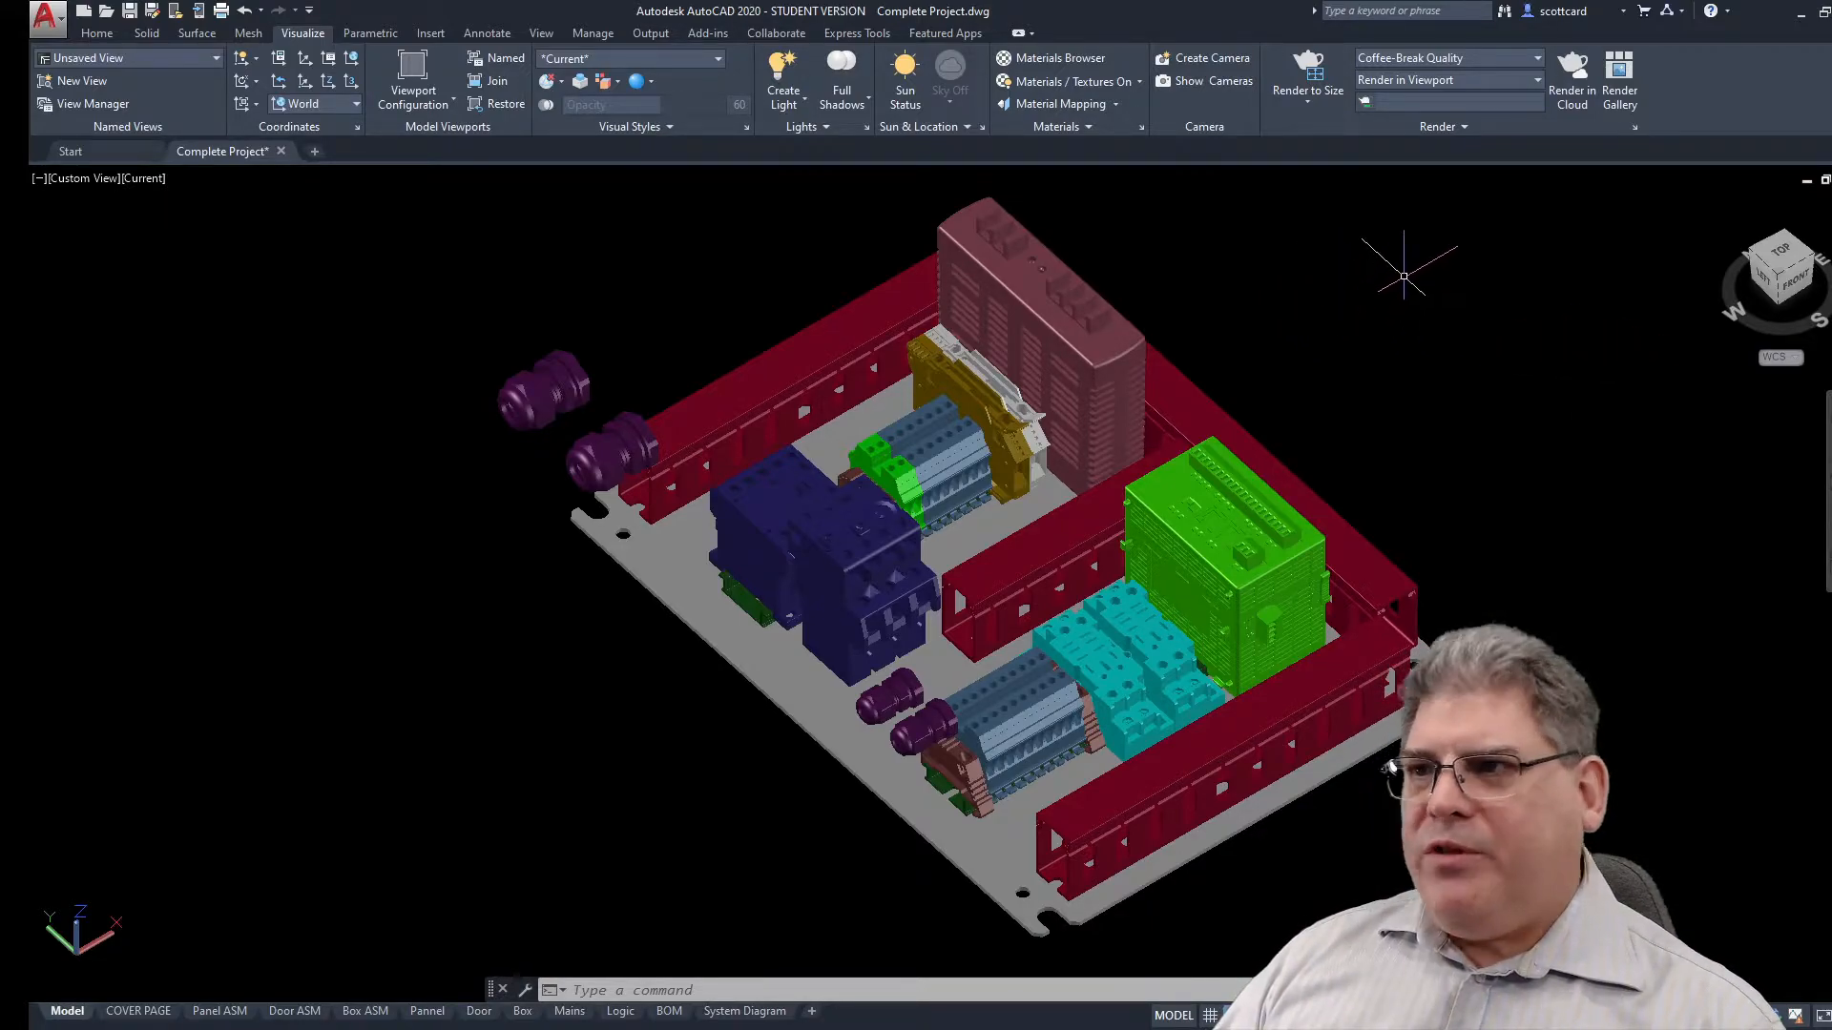
left_click(1464, 128)
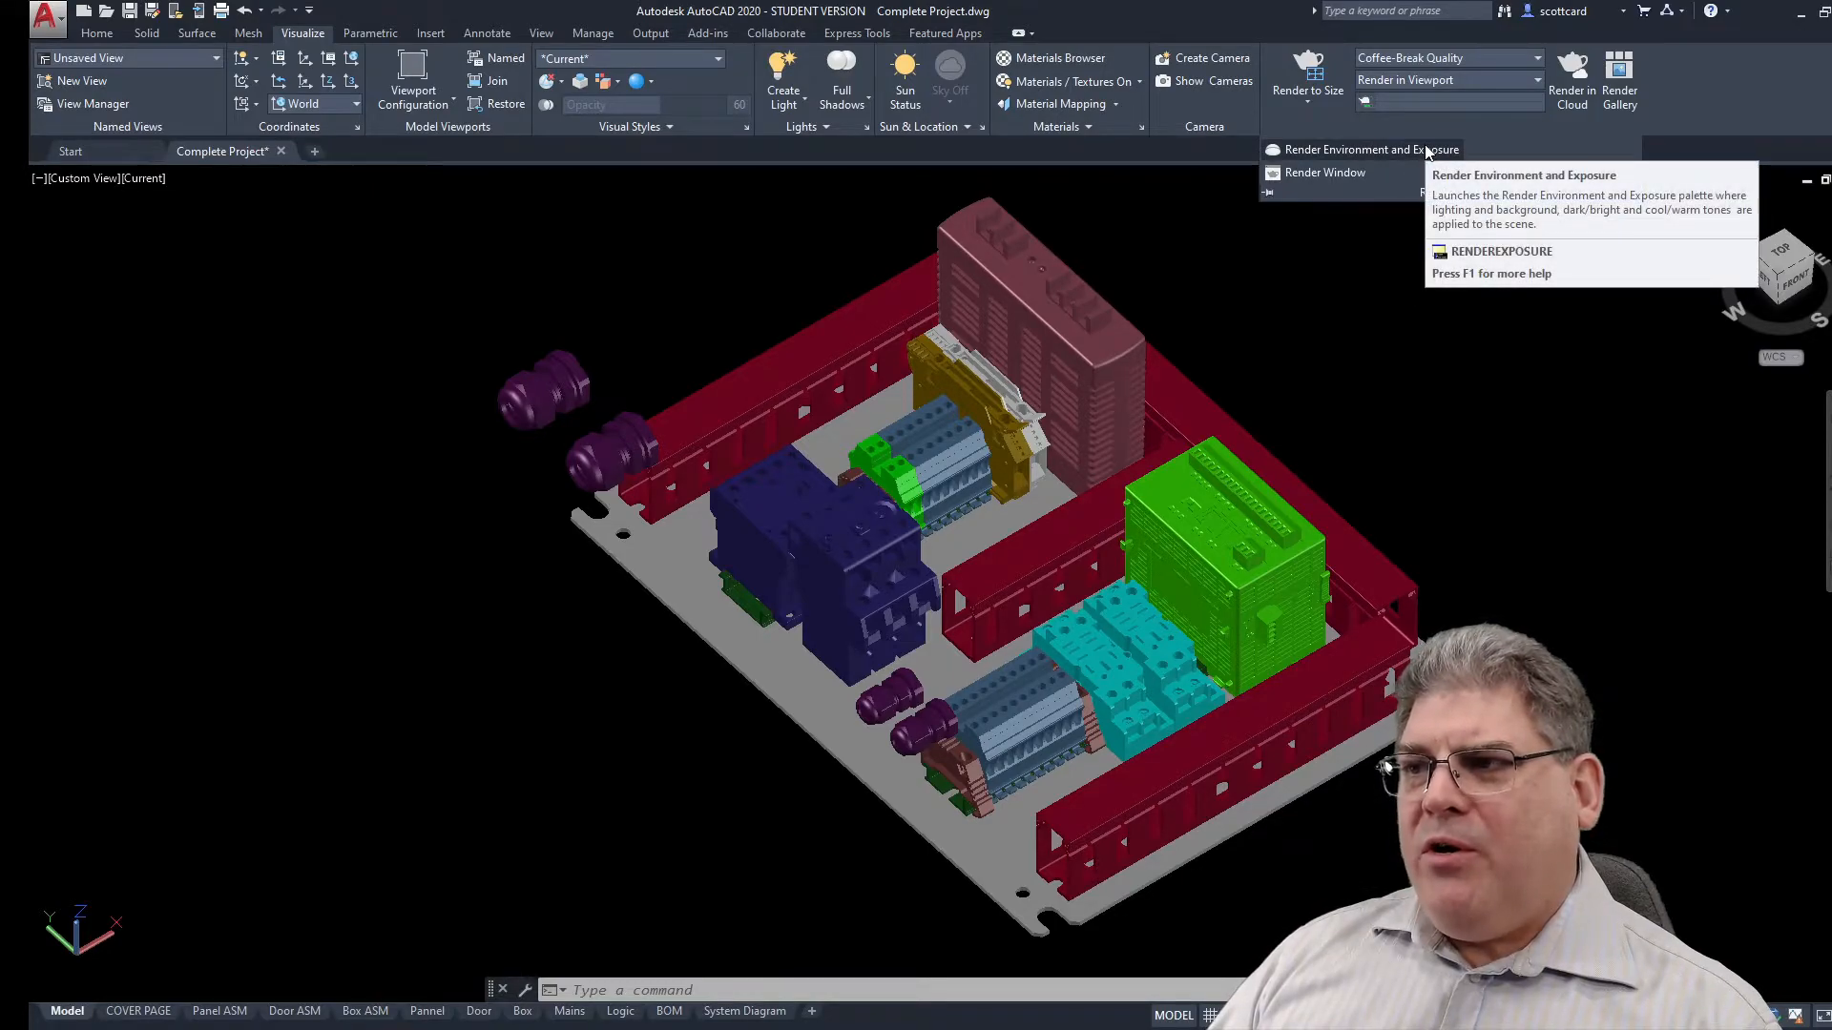
left_click(1426, 150)
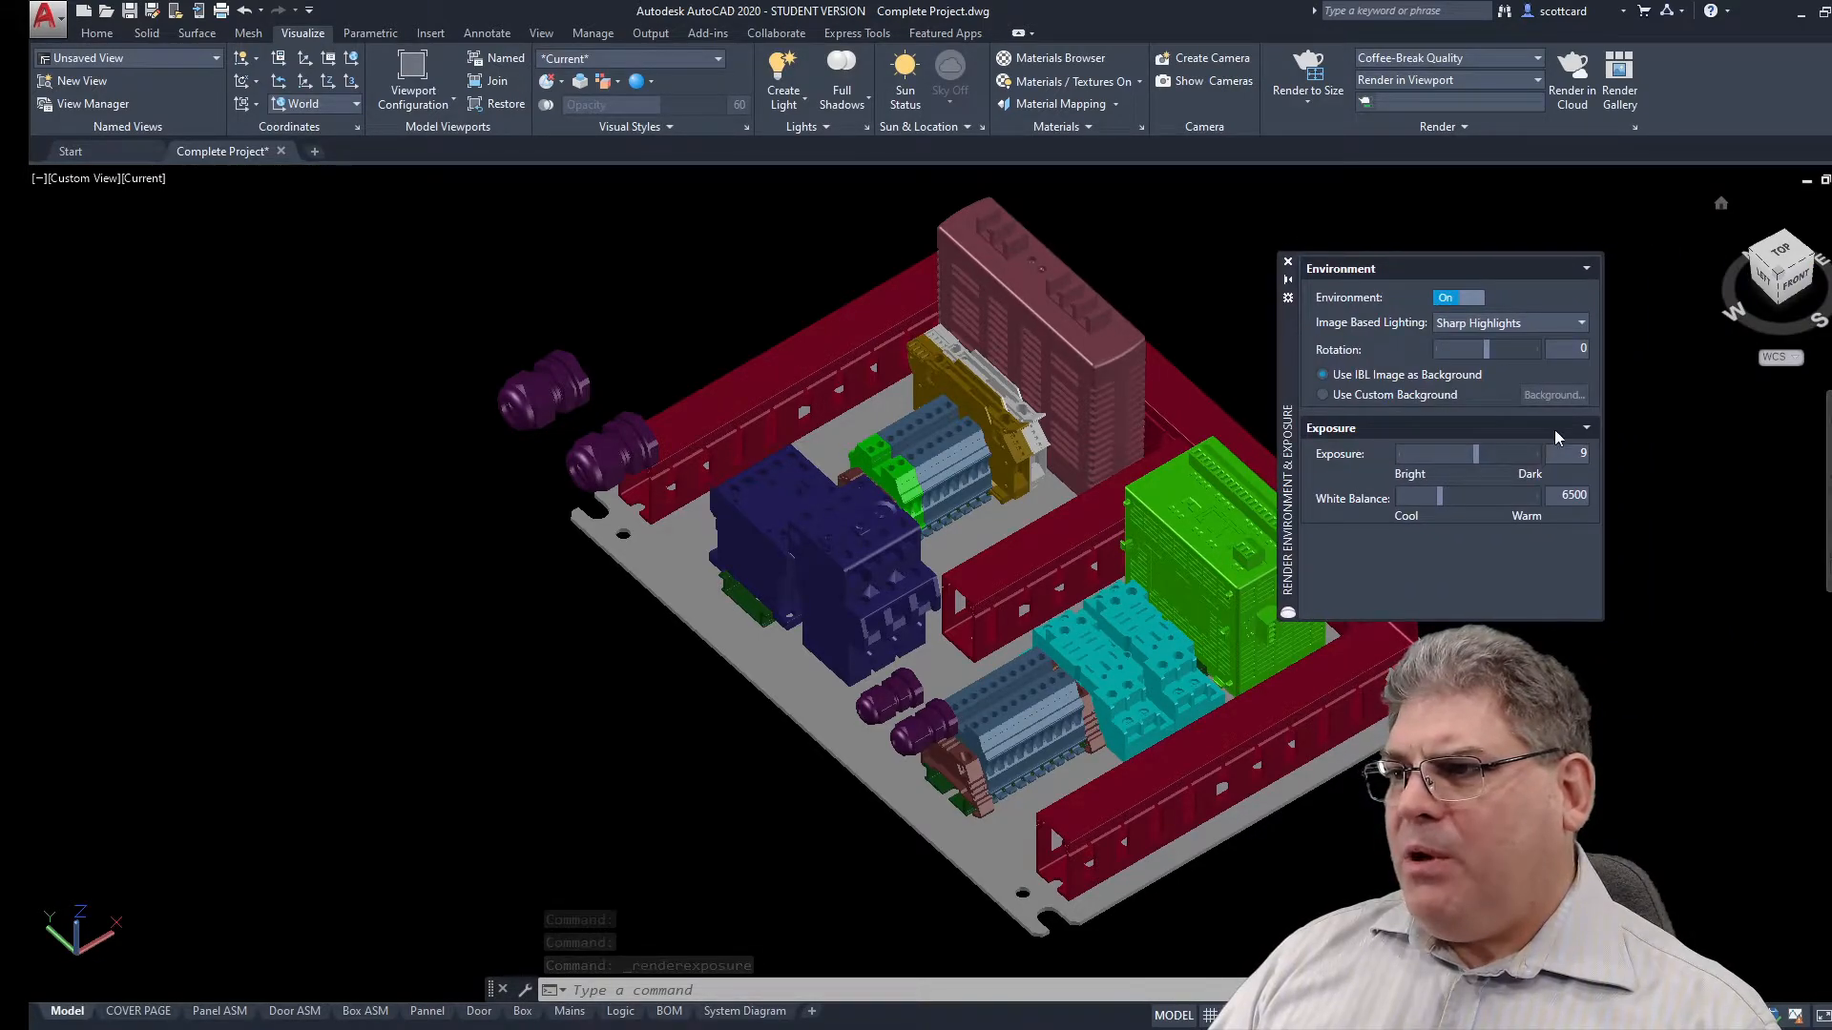
left_click(1466, 296)
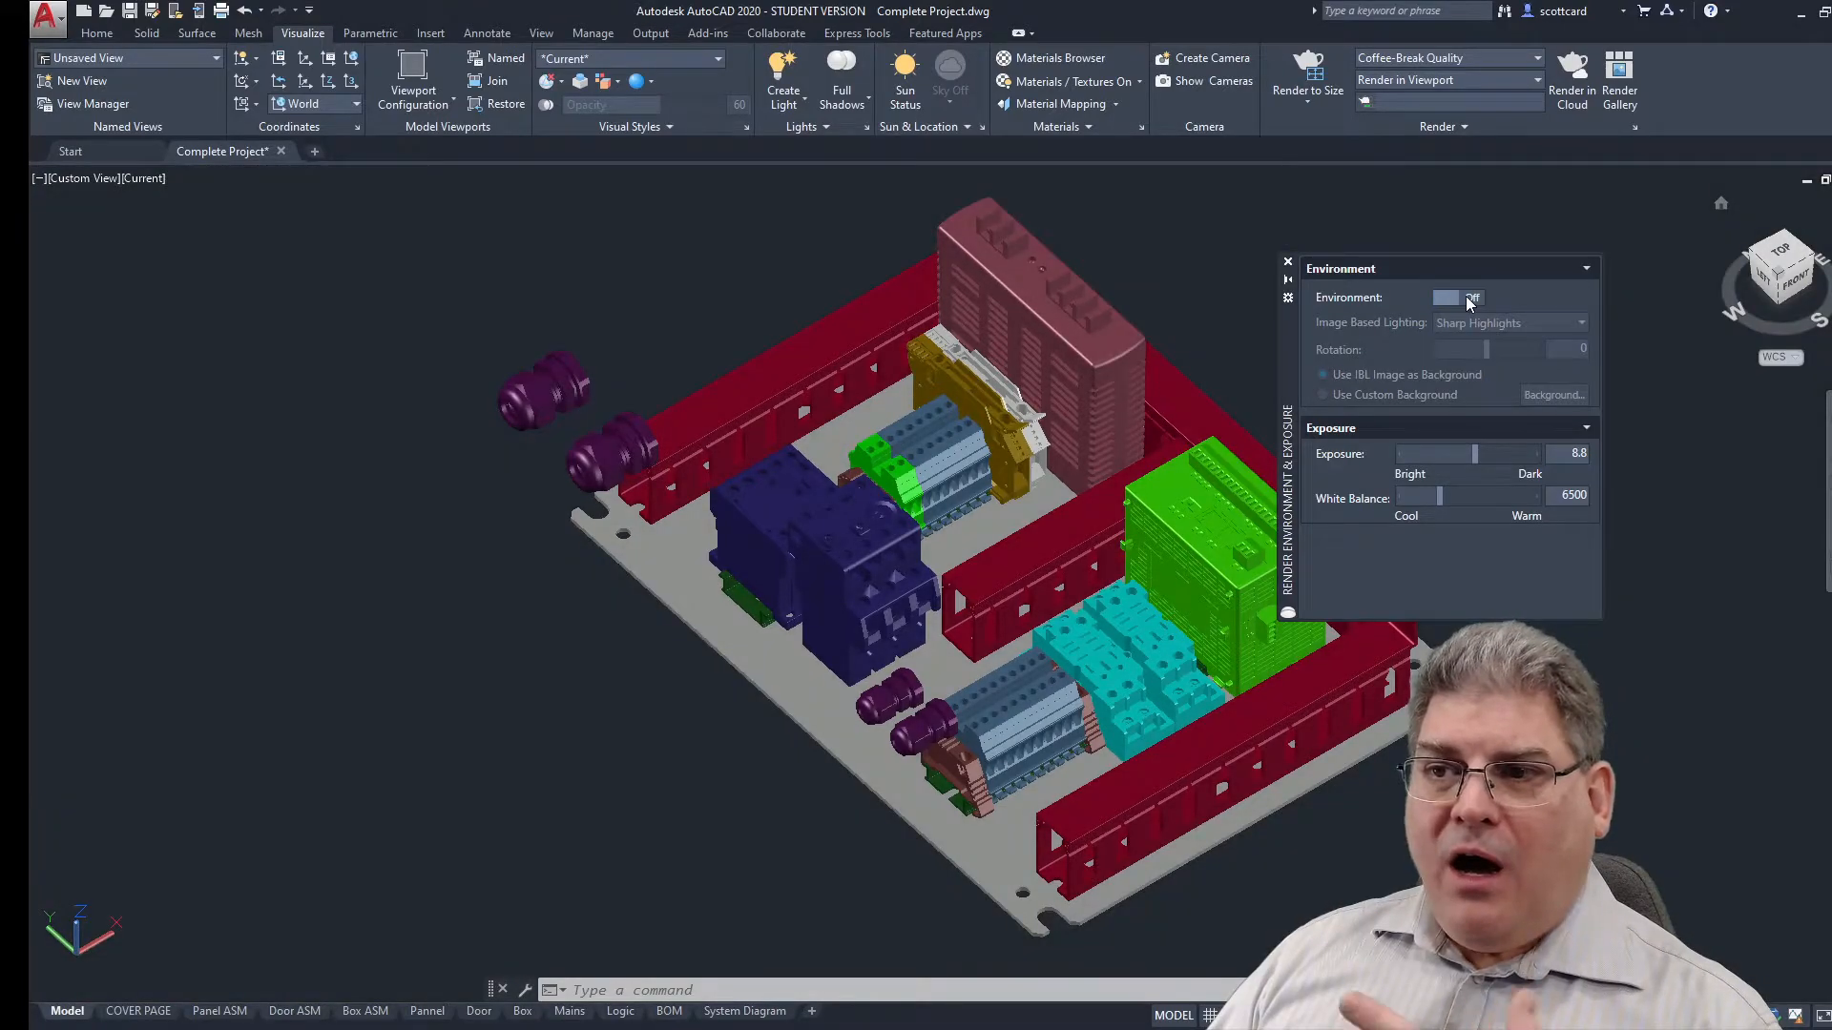
left_click(1466, 299)
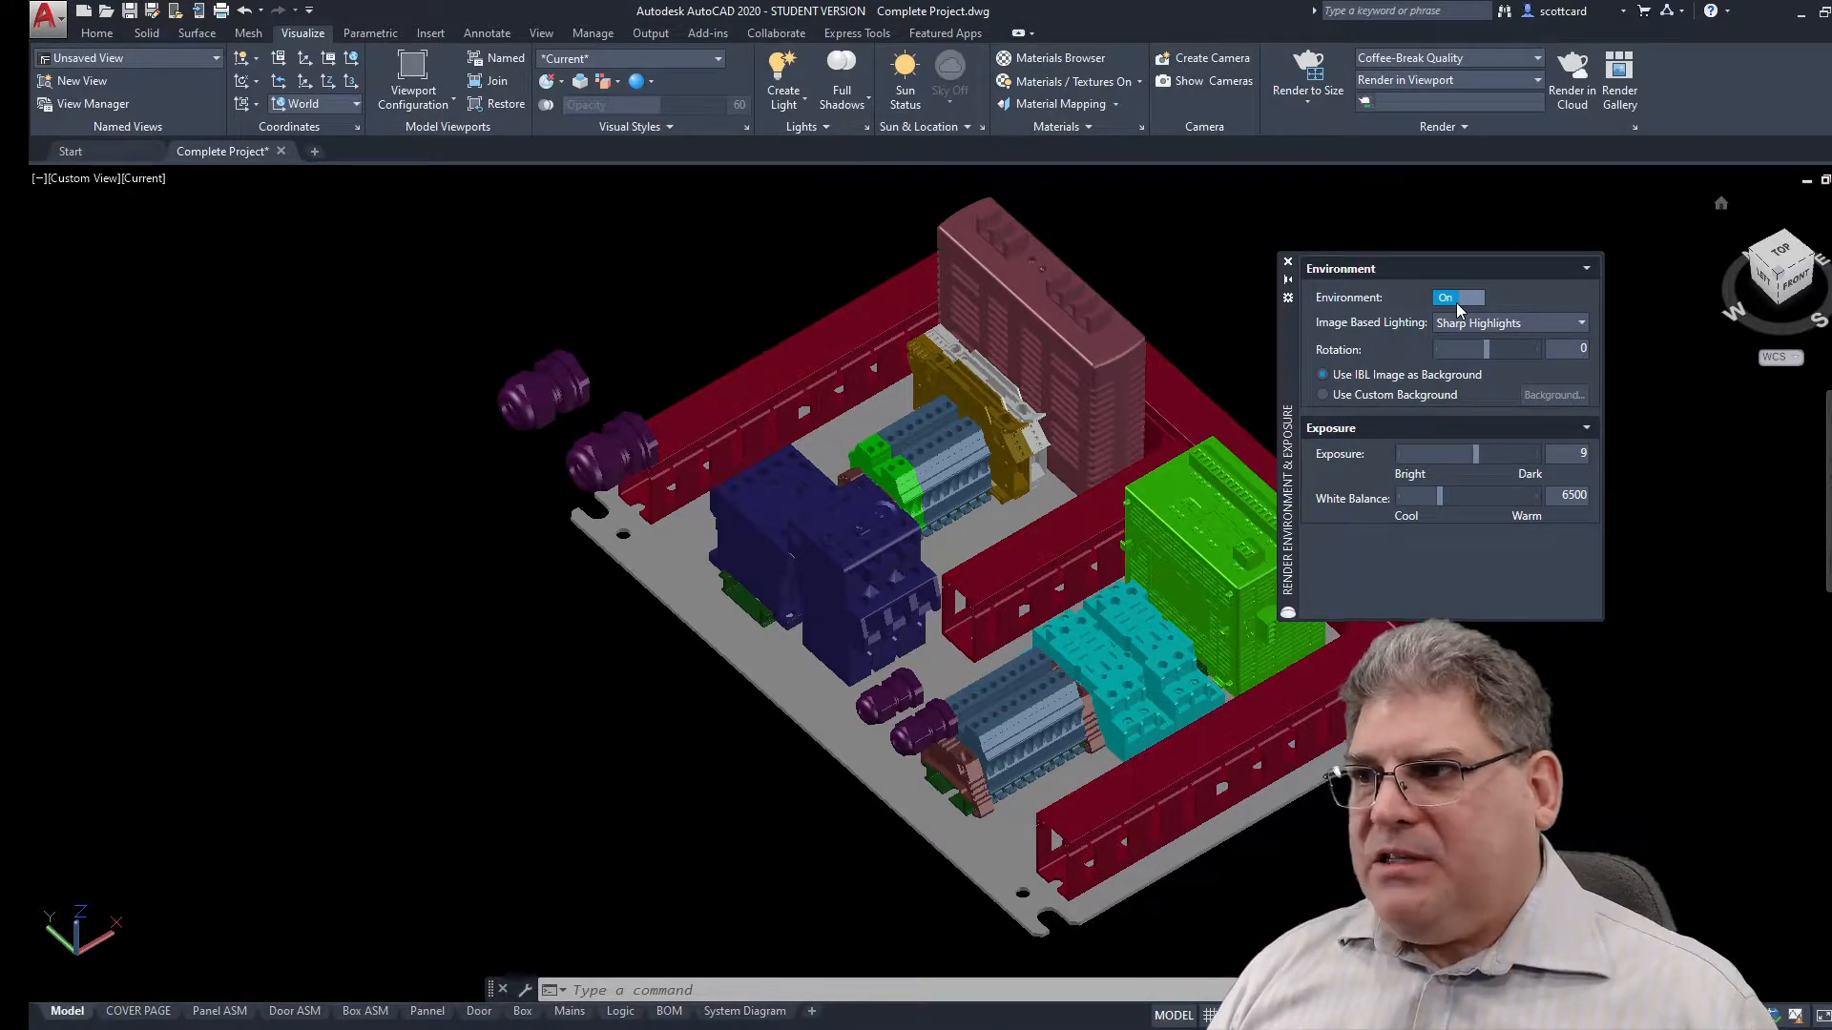
left_click(1288, 261)
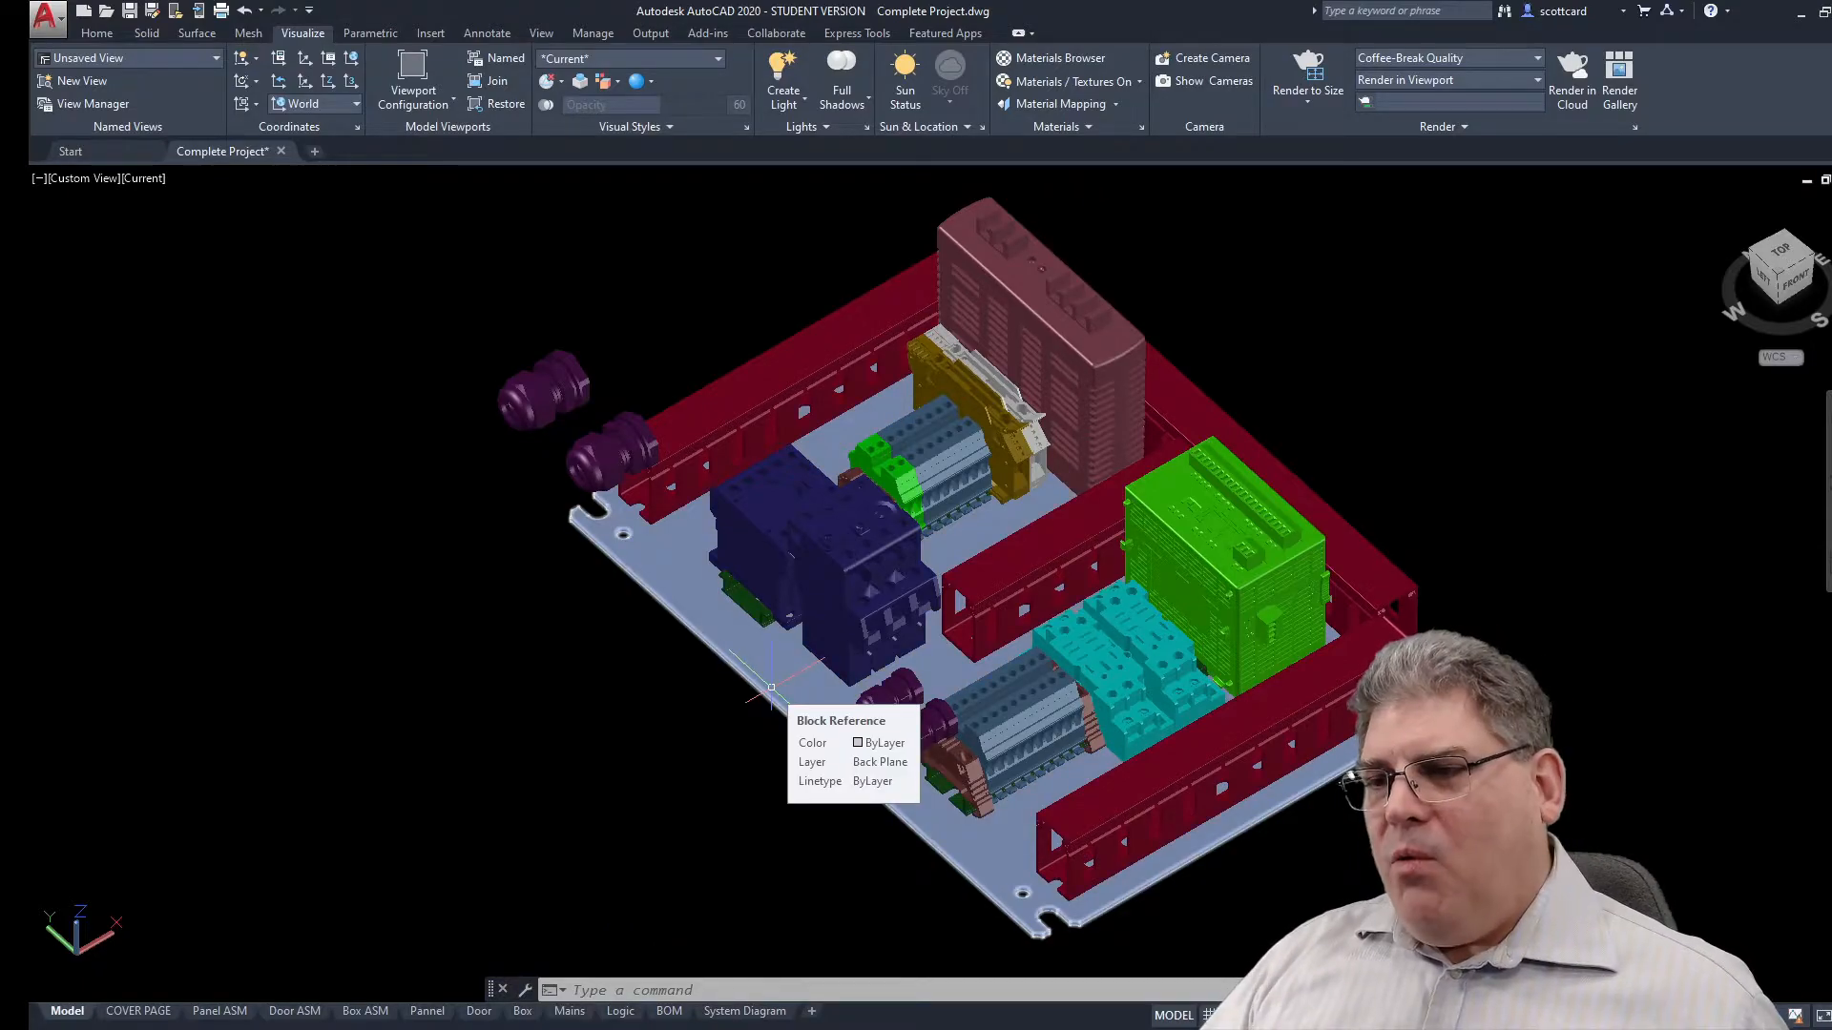
- Examine from the side how the contactor and terminal blocks sit on the DIN rails of the back plane
scroll(773, 624, "up", 5)
middle_click_drag(774, 622, 943, 462, "shift")
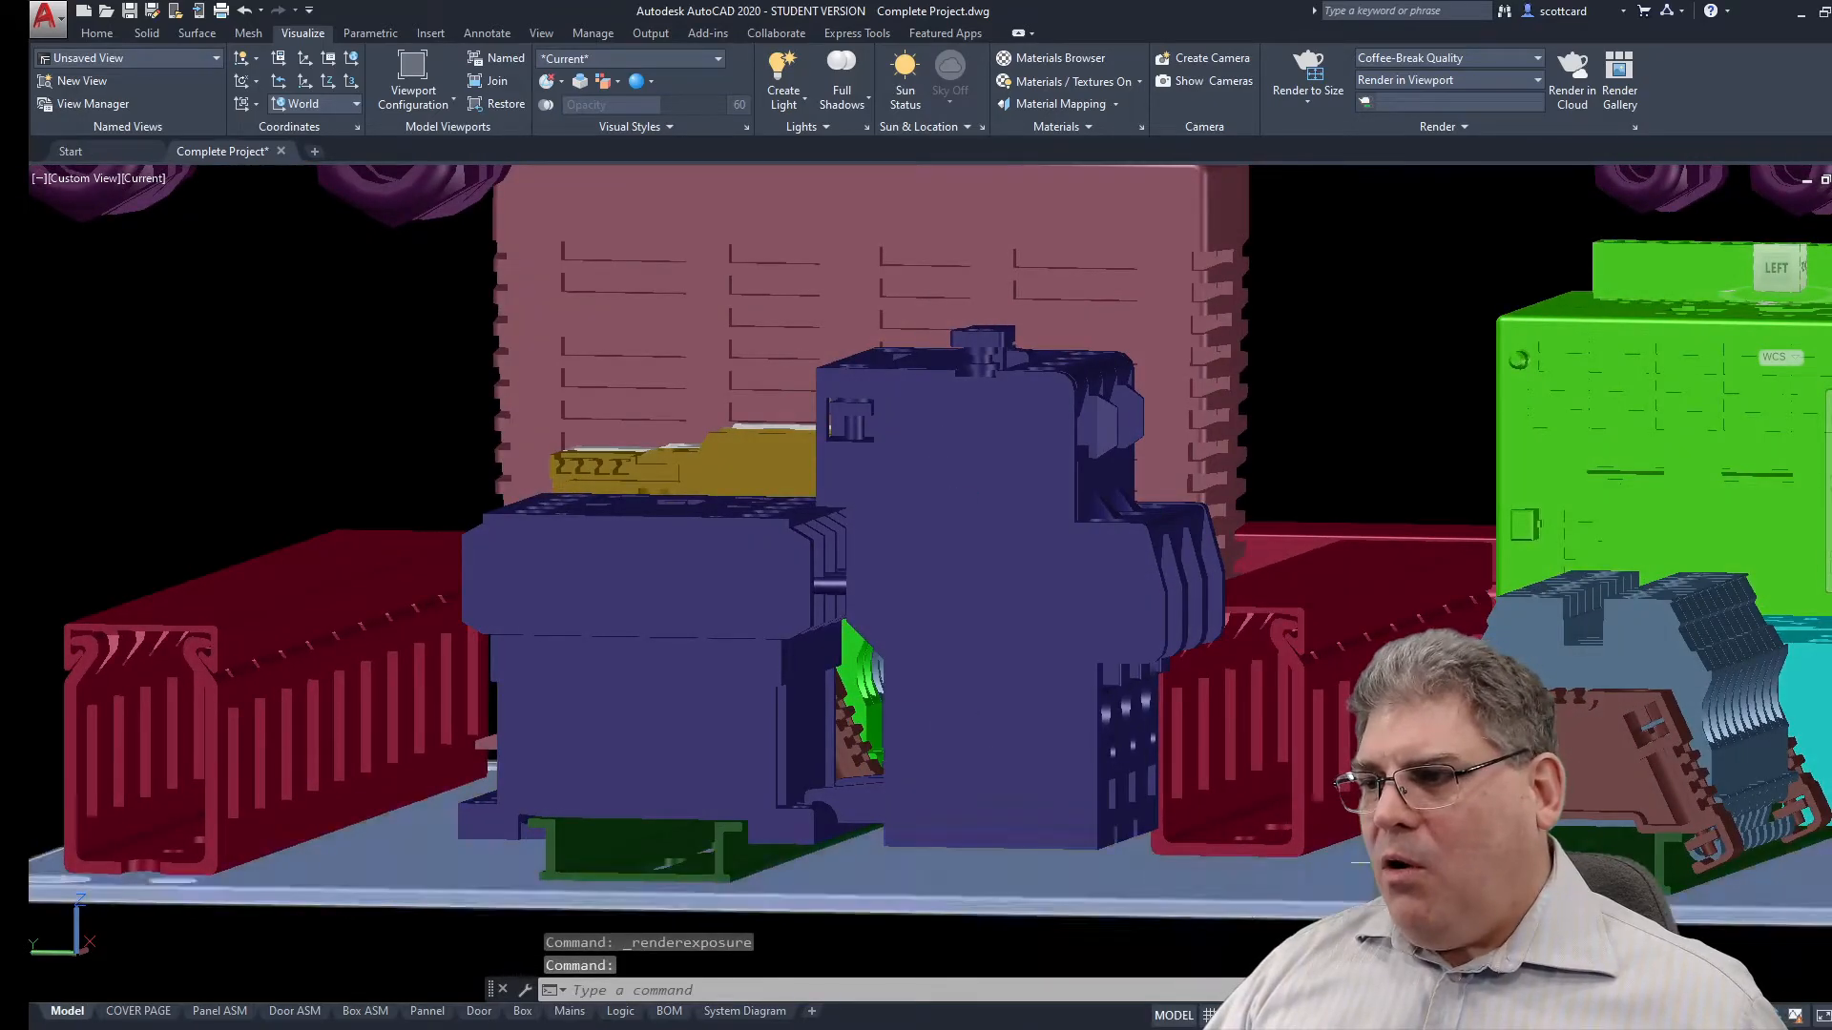
middle_click_drag(1728, 788, 1565, 544)
scroll(1073, 722, "up", 5)
scroll(978, 708, "up", 3)
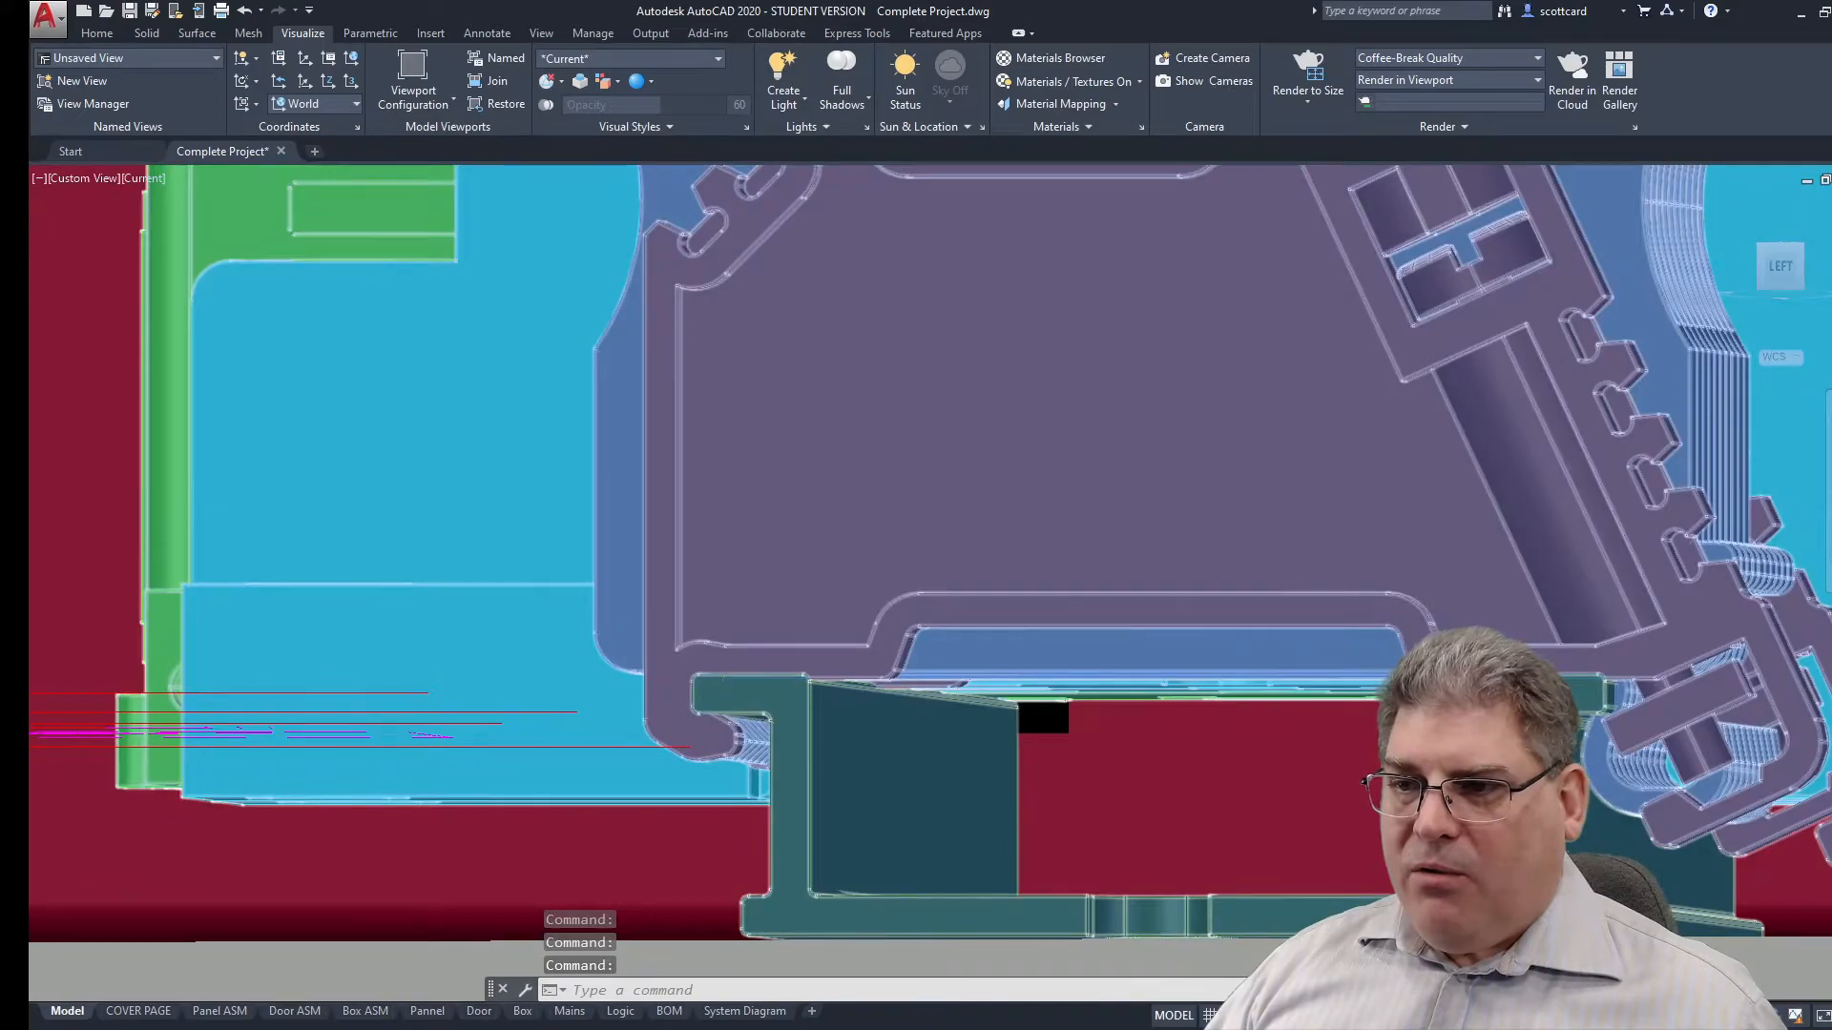
scroll(846, 687, "down", 2)
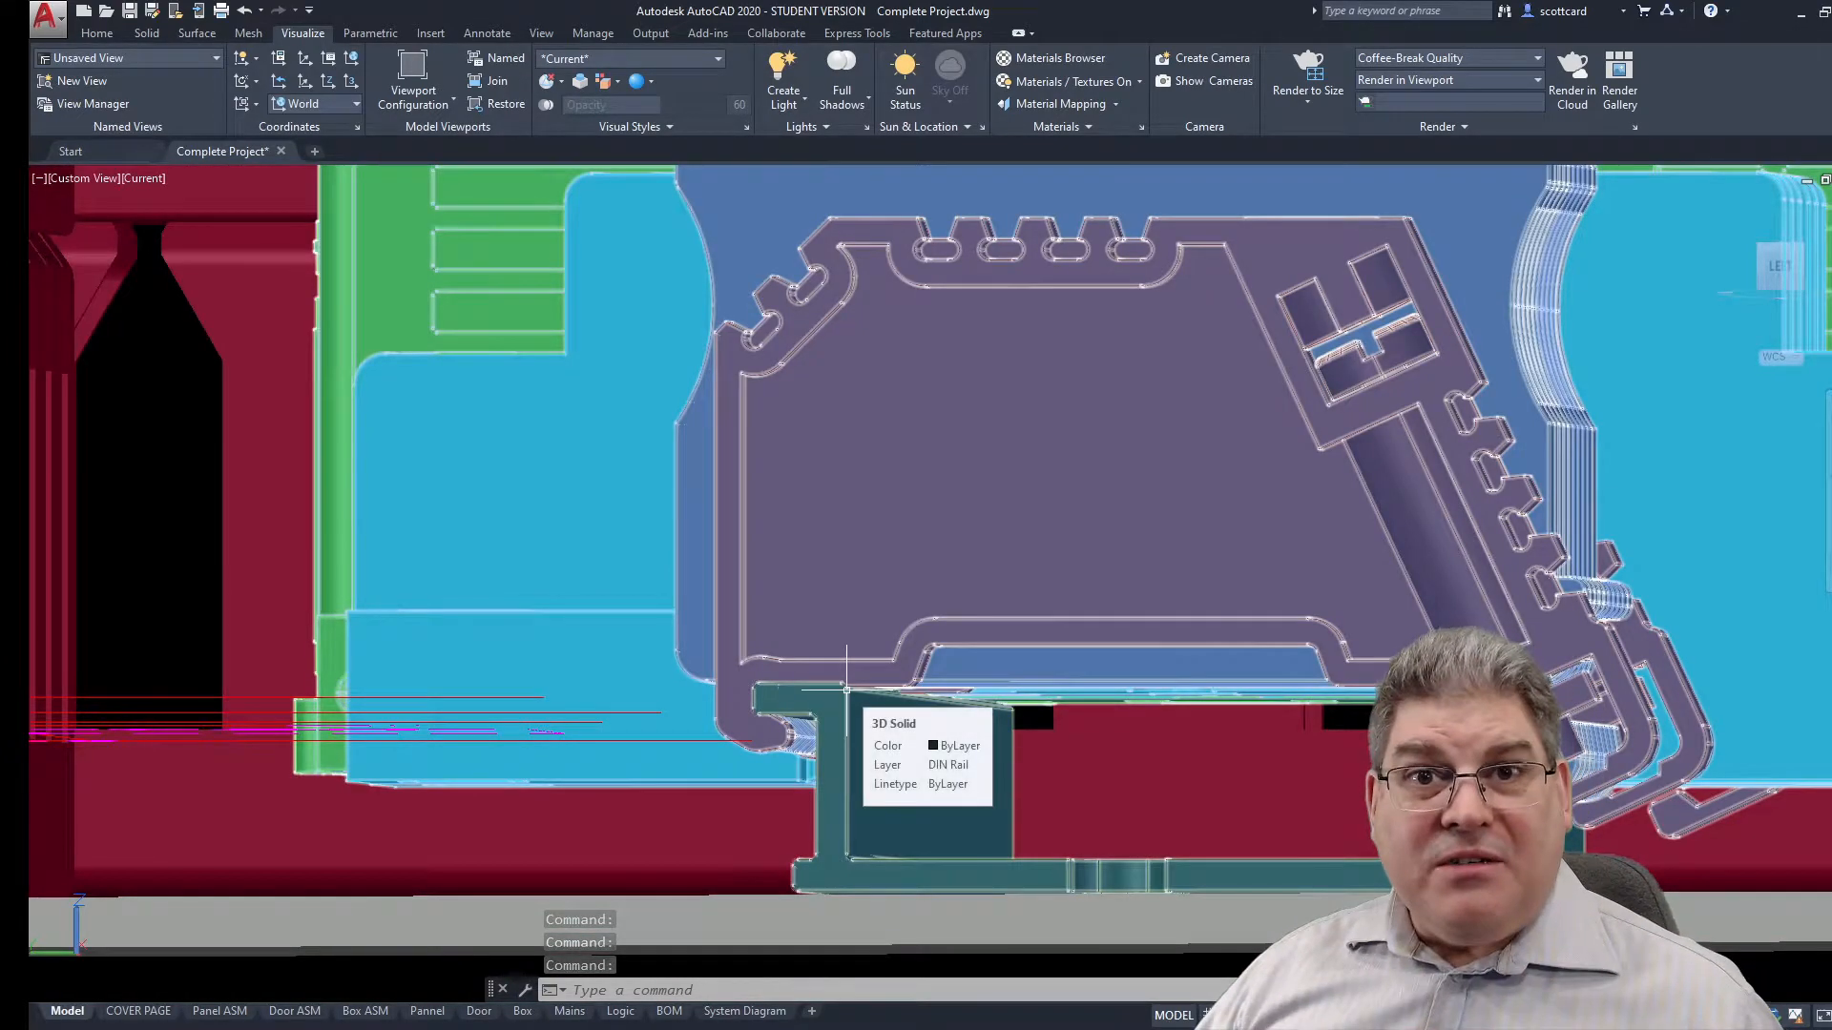
scroll(988, 658, "down", 4)
scroll(988, 658, "down", 5)
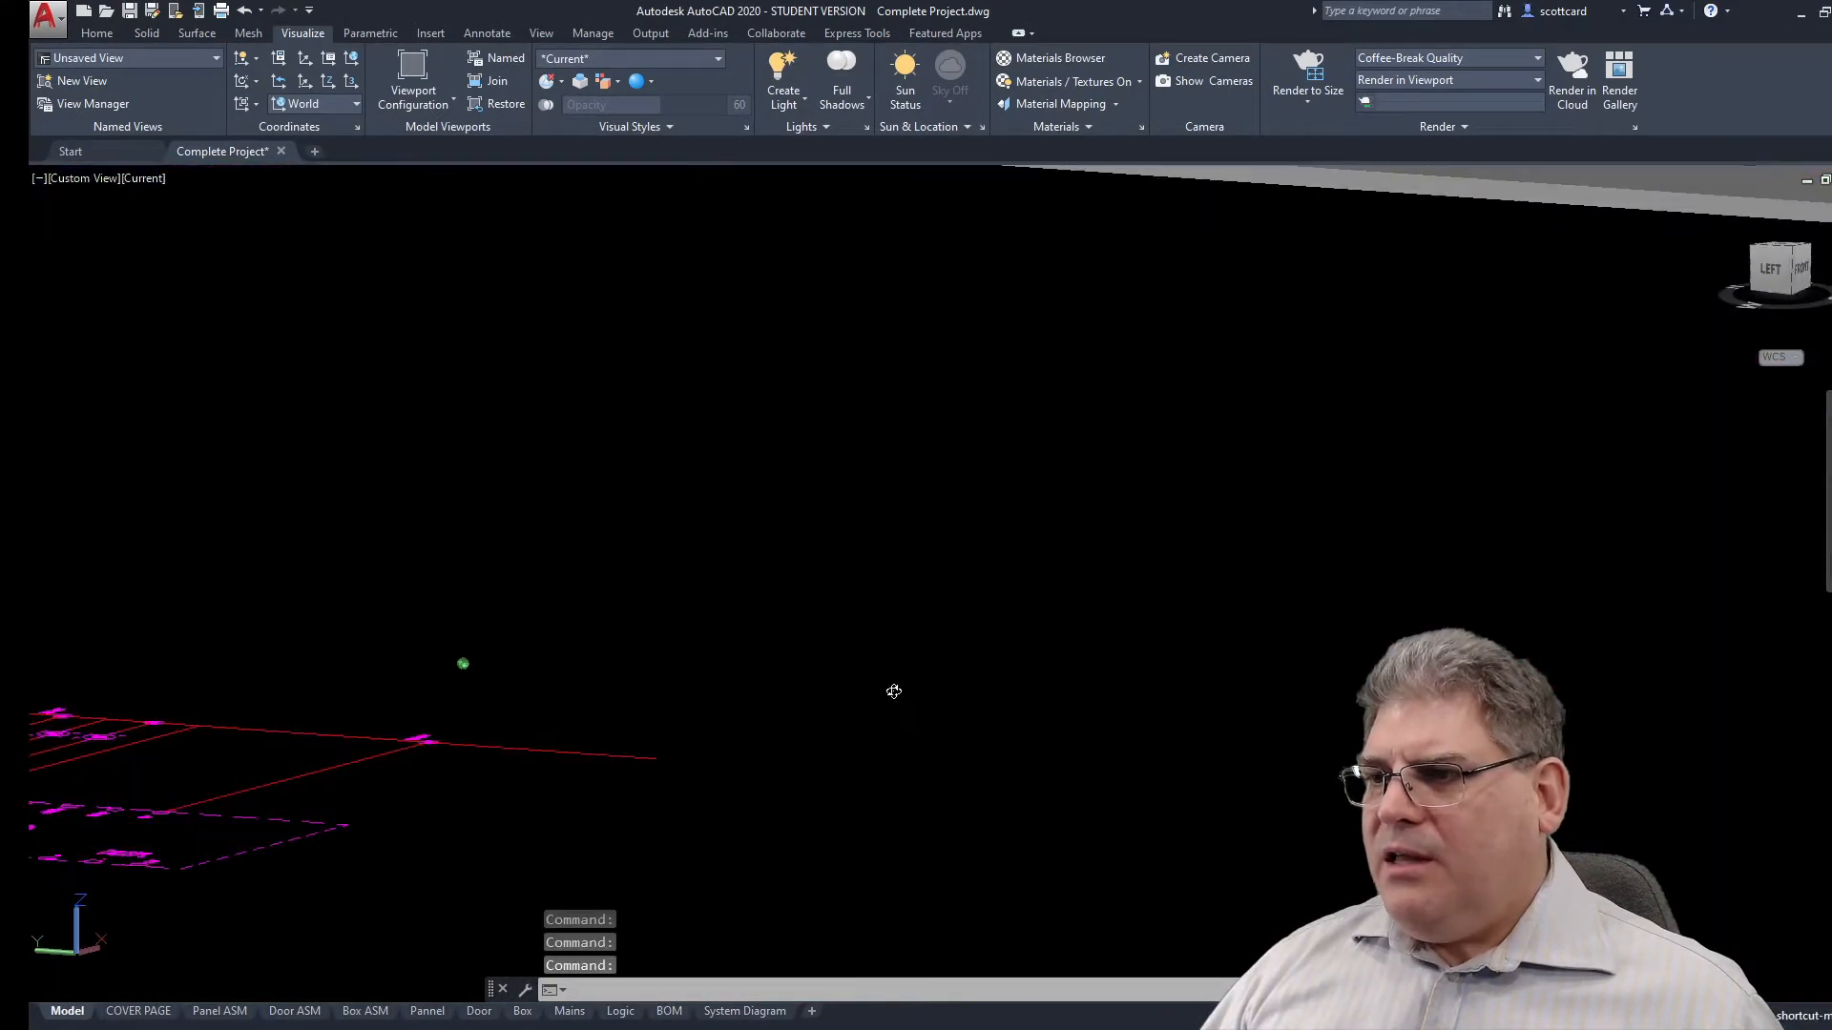
- Inspect the lower component row from above and set the model to the Top view centred on the back plane
middle_click_drag(1088, 621, 998, 766, "shift")
scroll(998, 766, "down", 4)
scroll(1384, 603, "up", 10)
scroll(1461, 608, "down", 5)
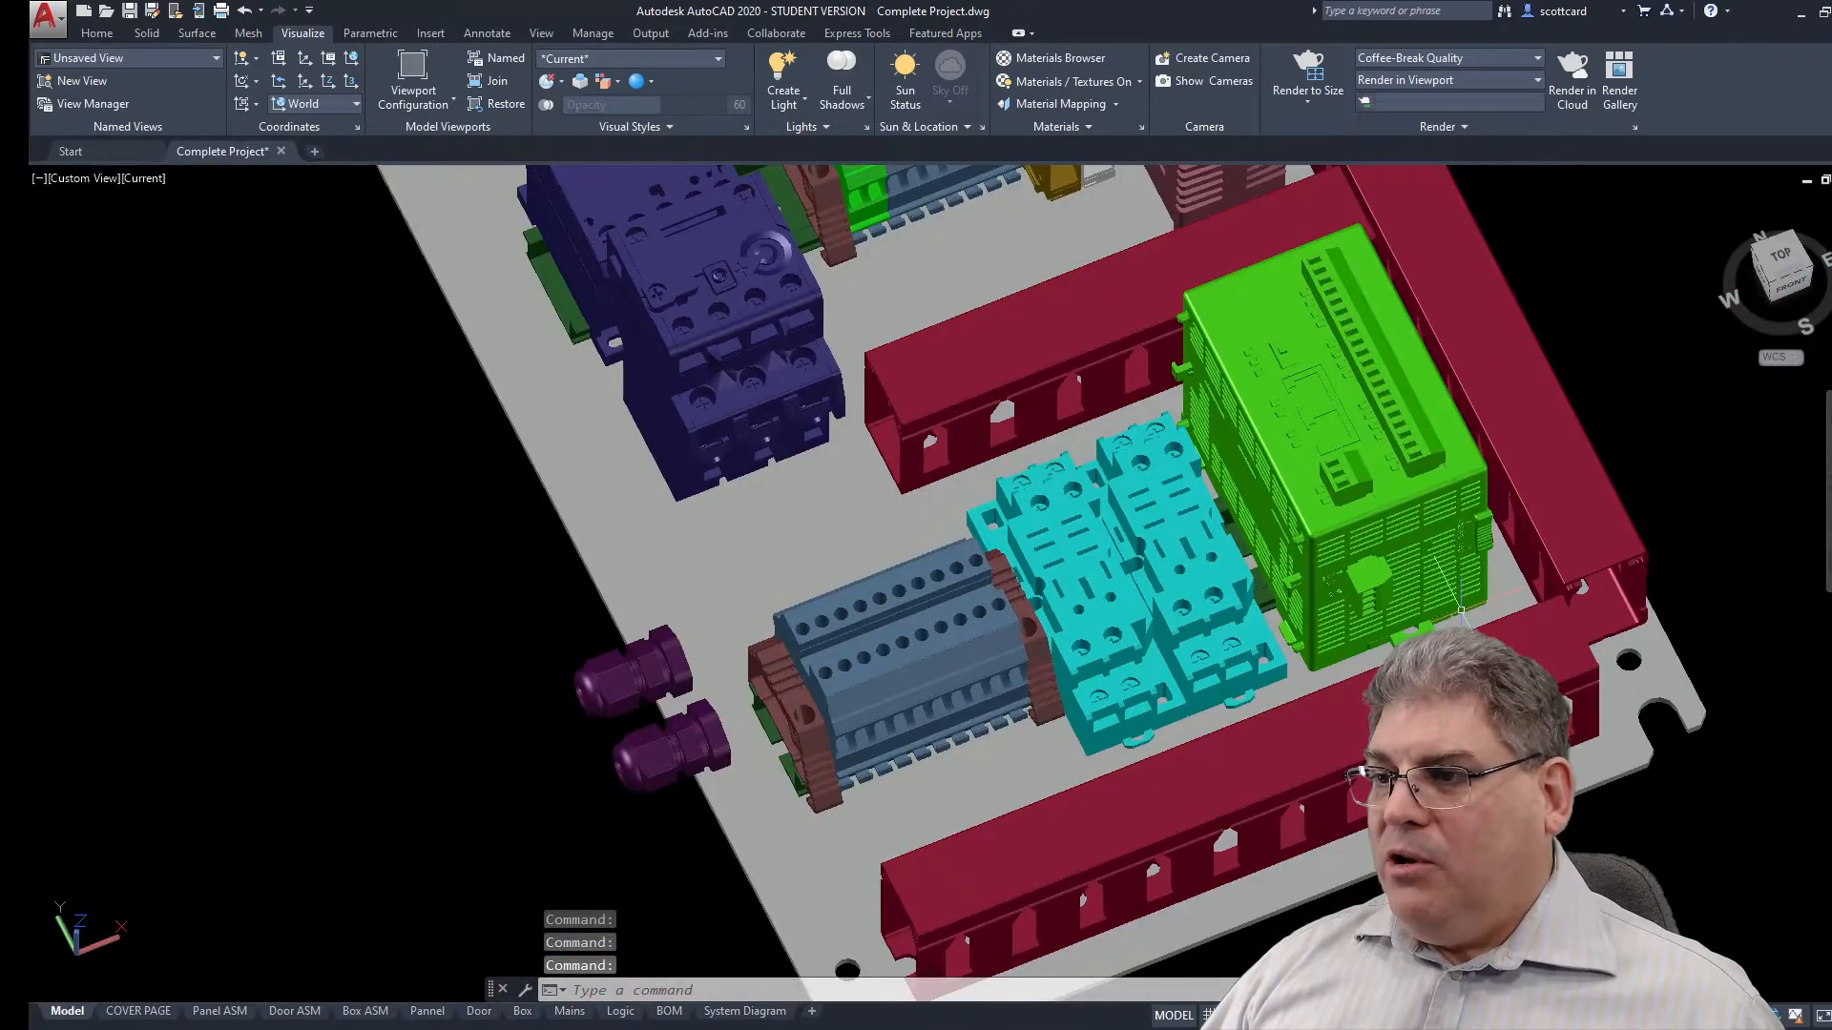
middle_click_drag(1274, 650, 1229, 788, "shift")
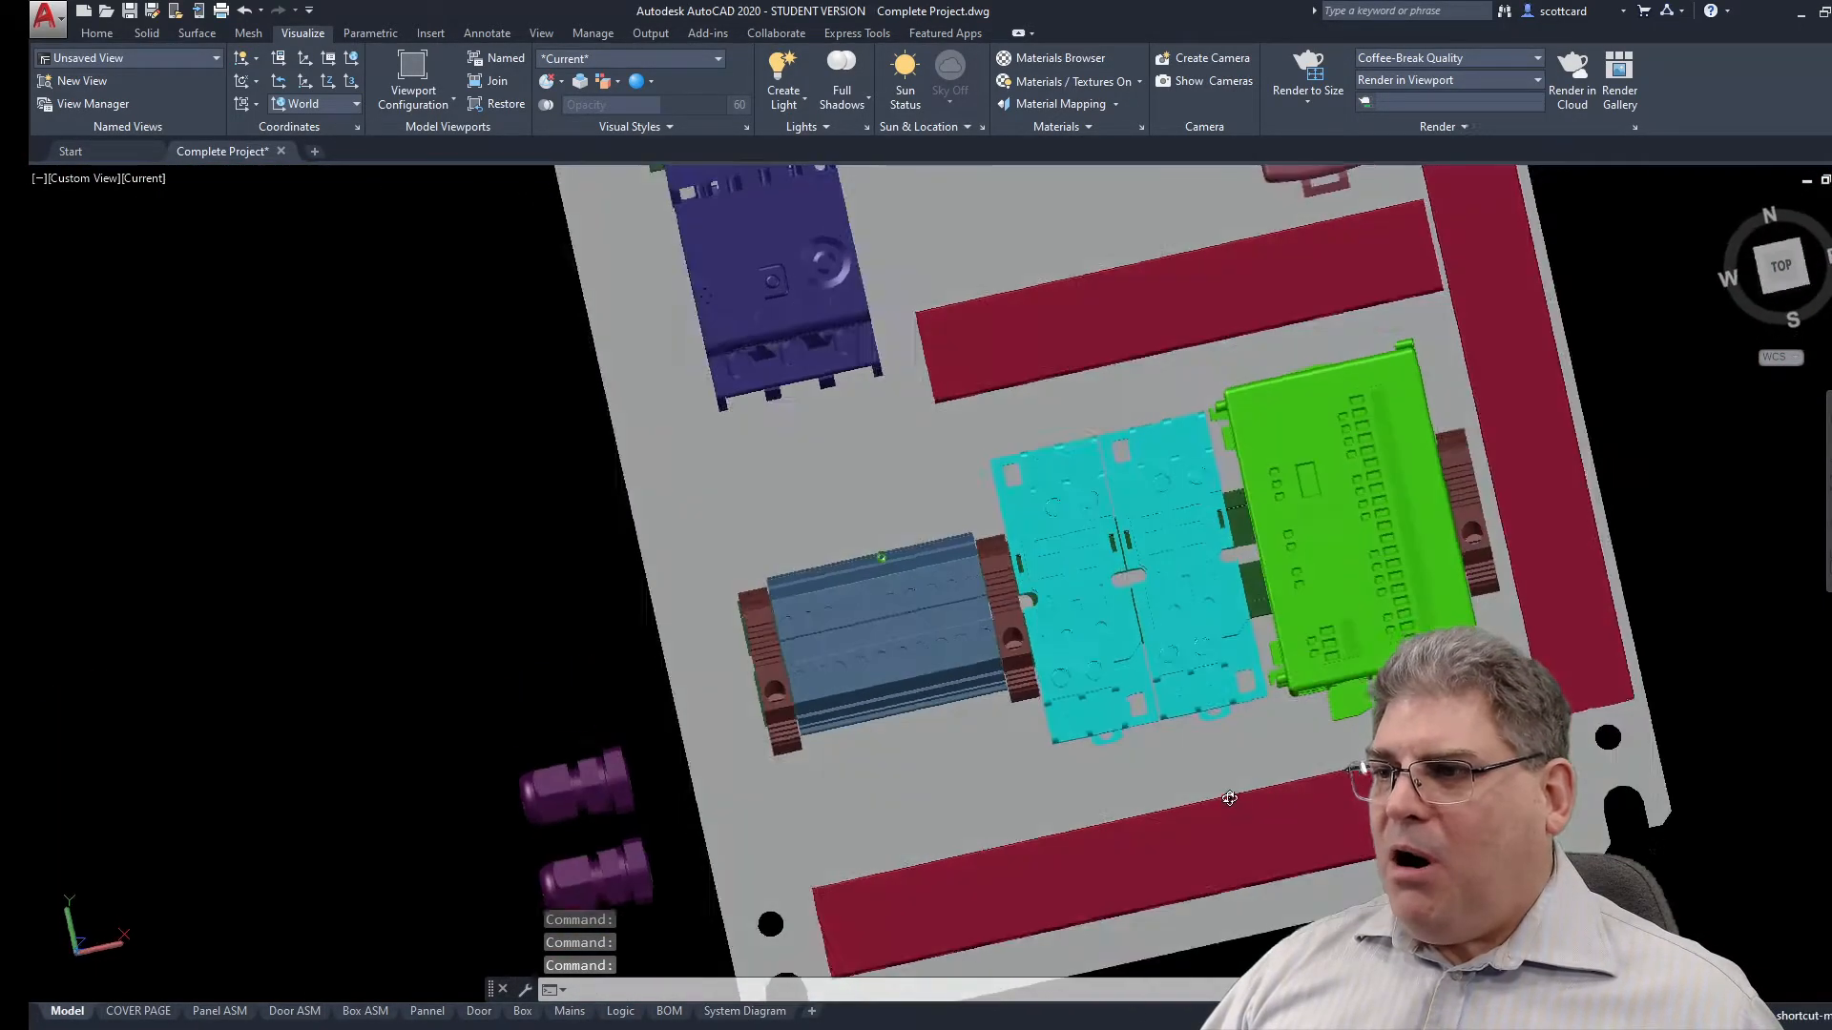
left_click(1783, 266)
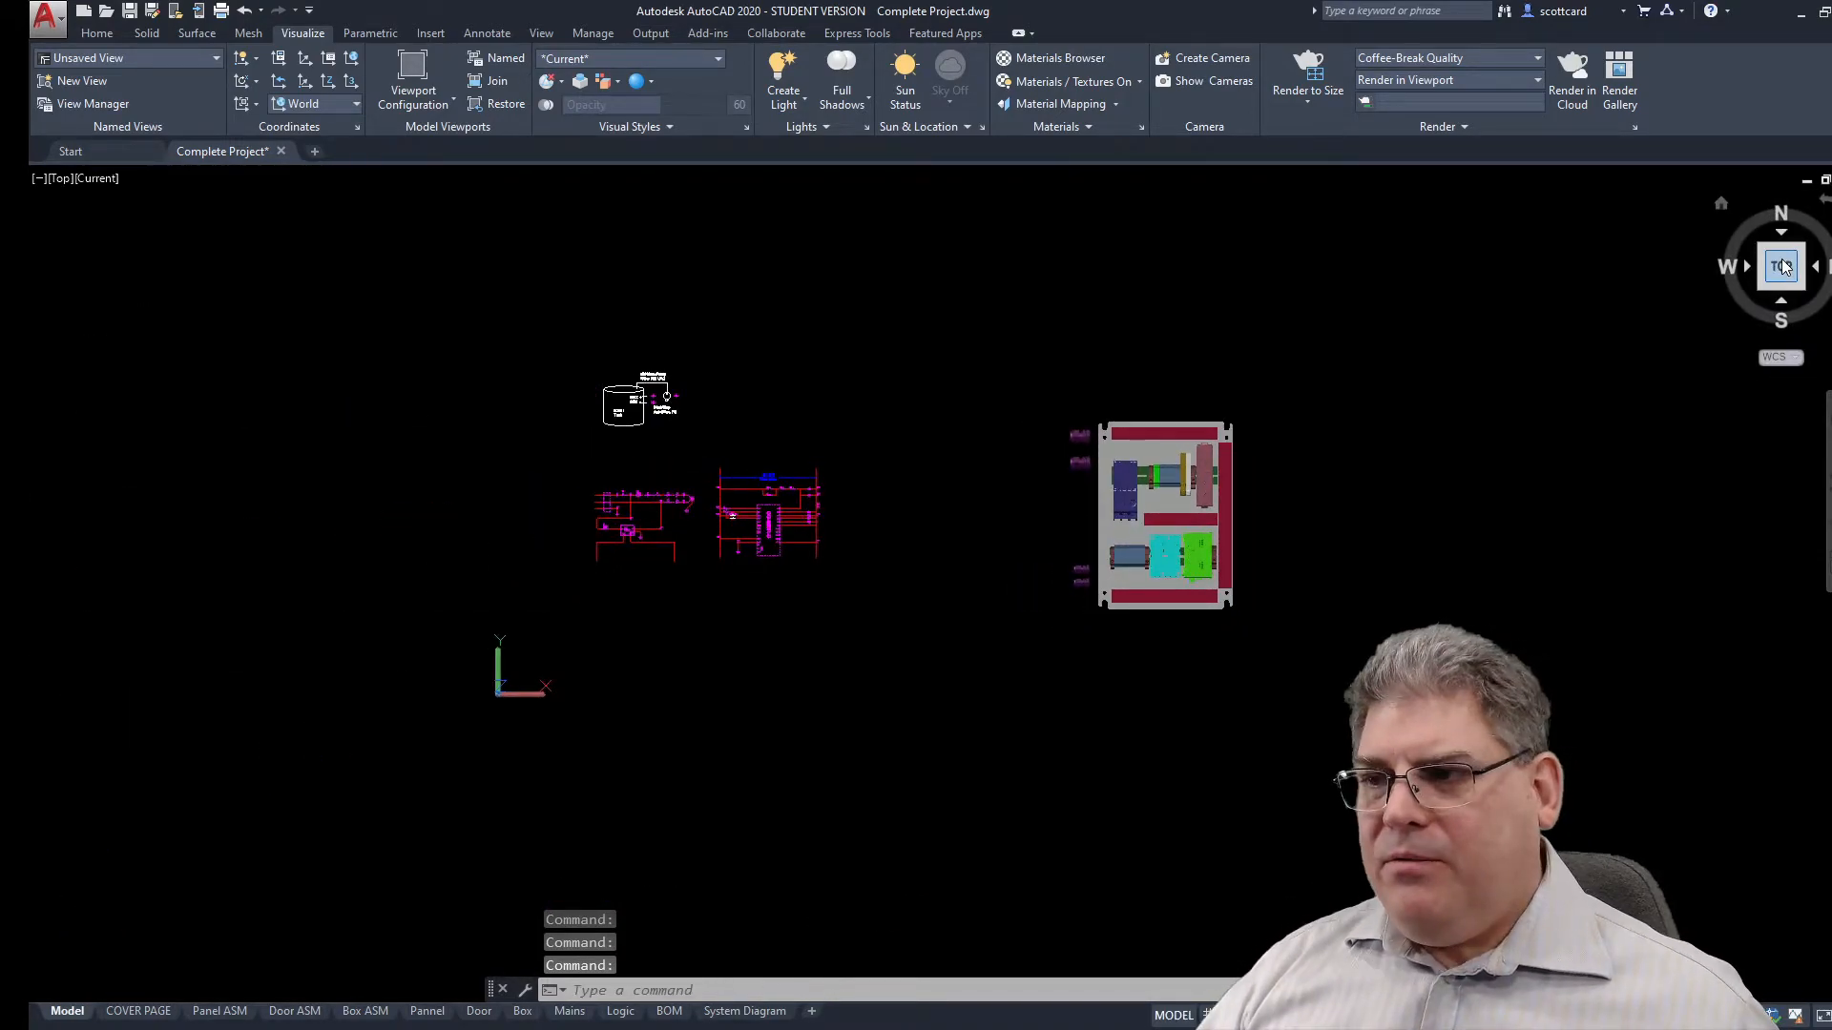
scroll(1158, 512, "up", 5)
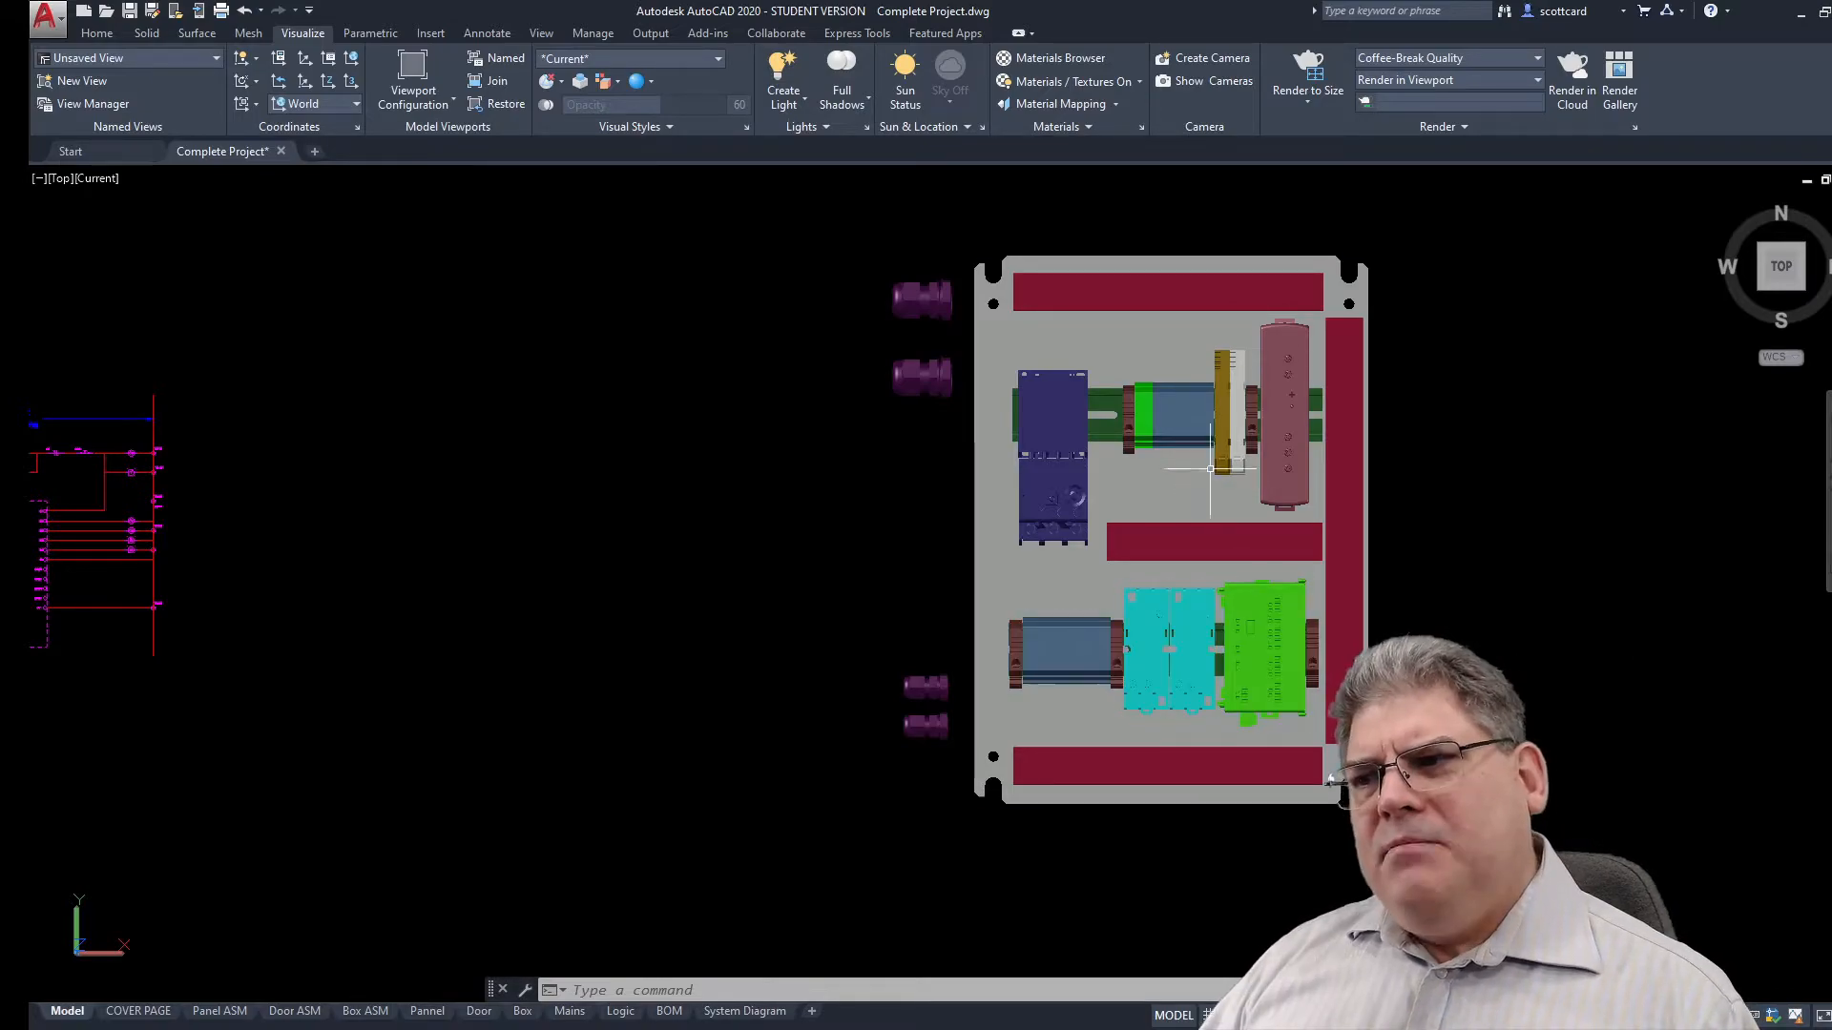
- Select the grouped lower DIN rail assembly and inspect its extent in 3D, leaving it deselected
left_click(1166, 649)
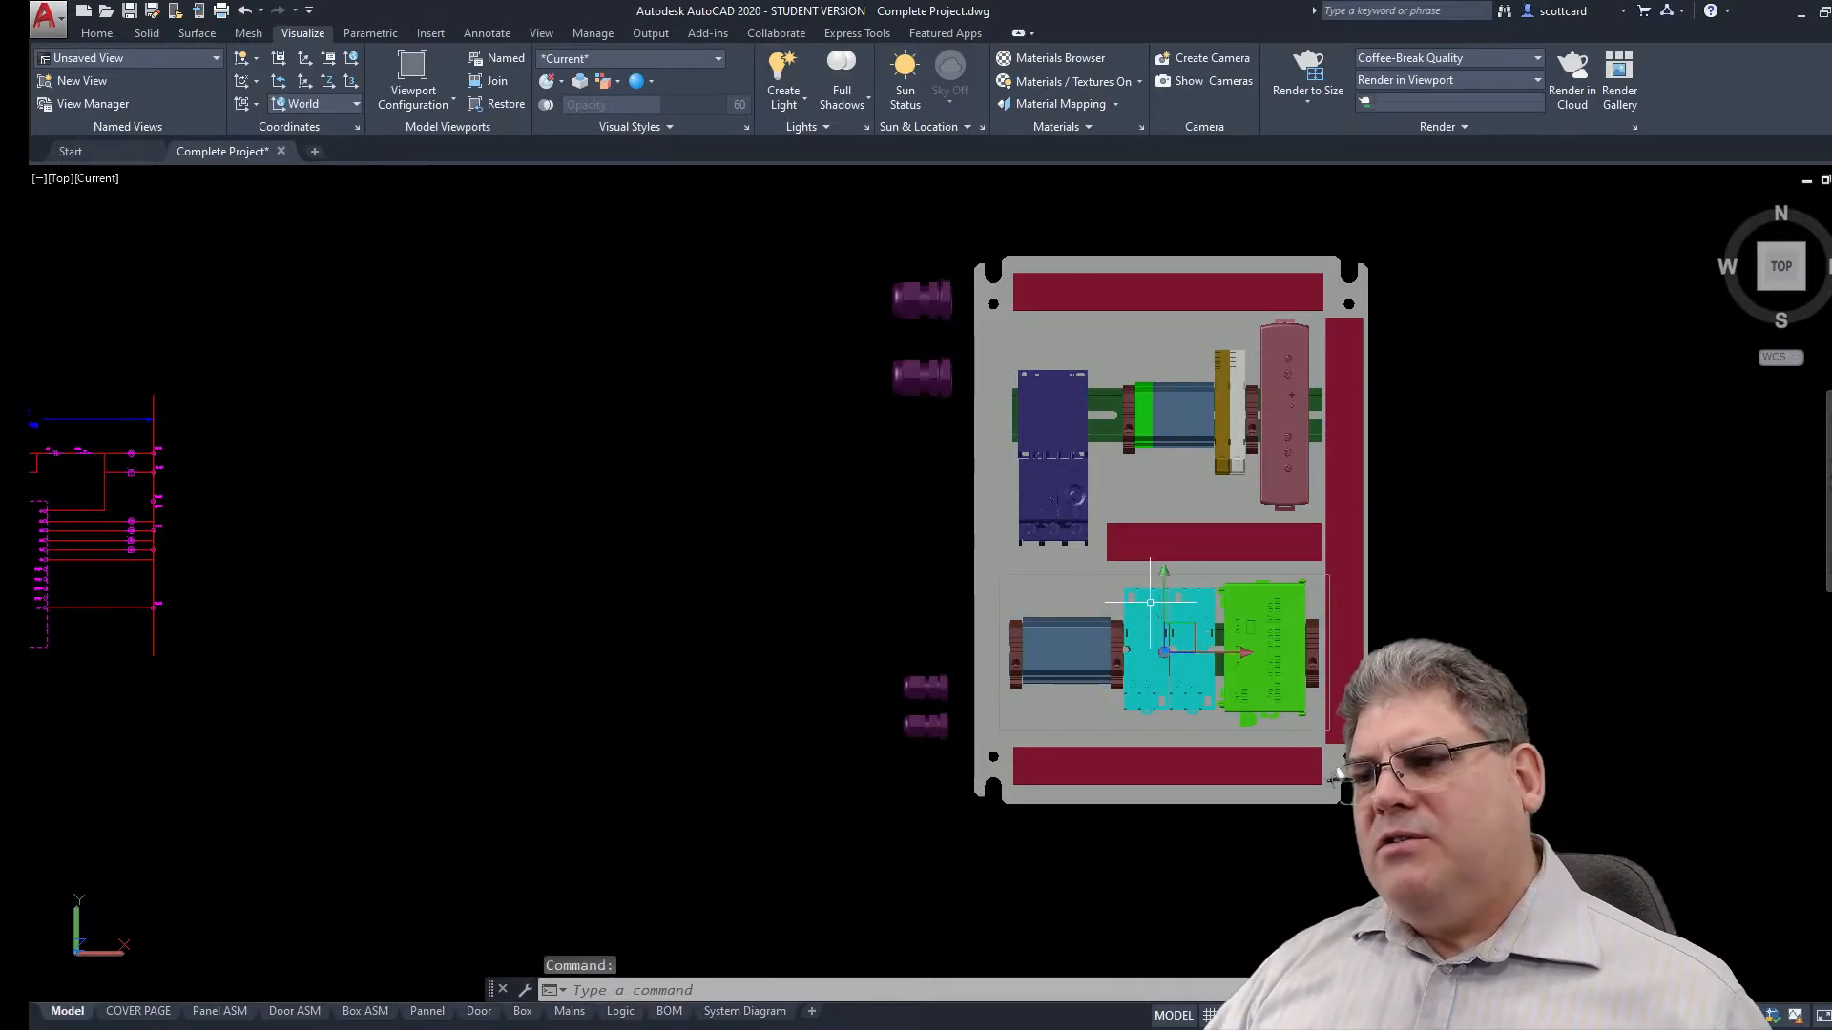
key("Escape")
left_click(1150, 620)
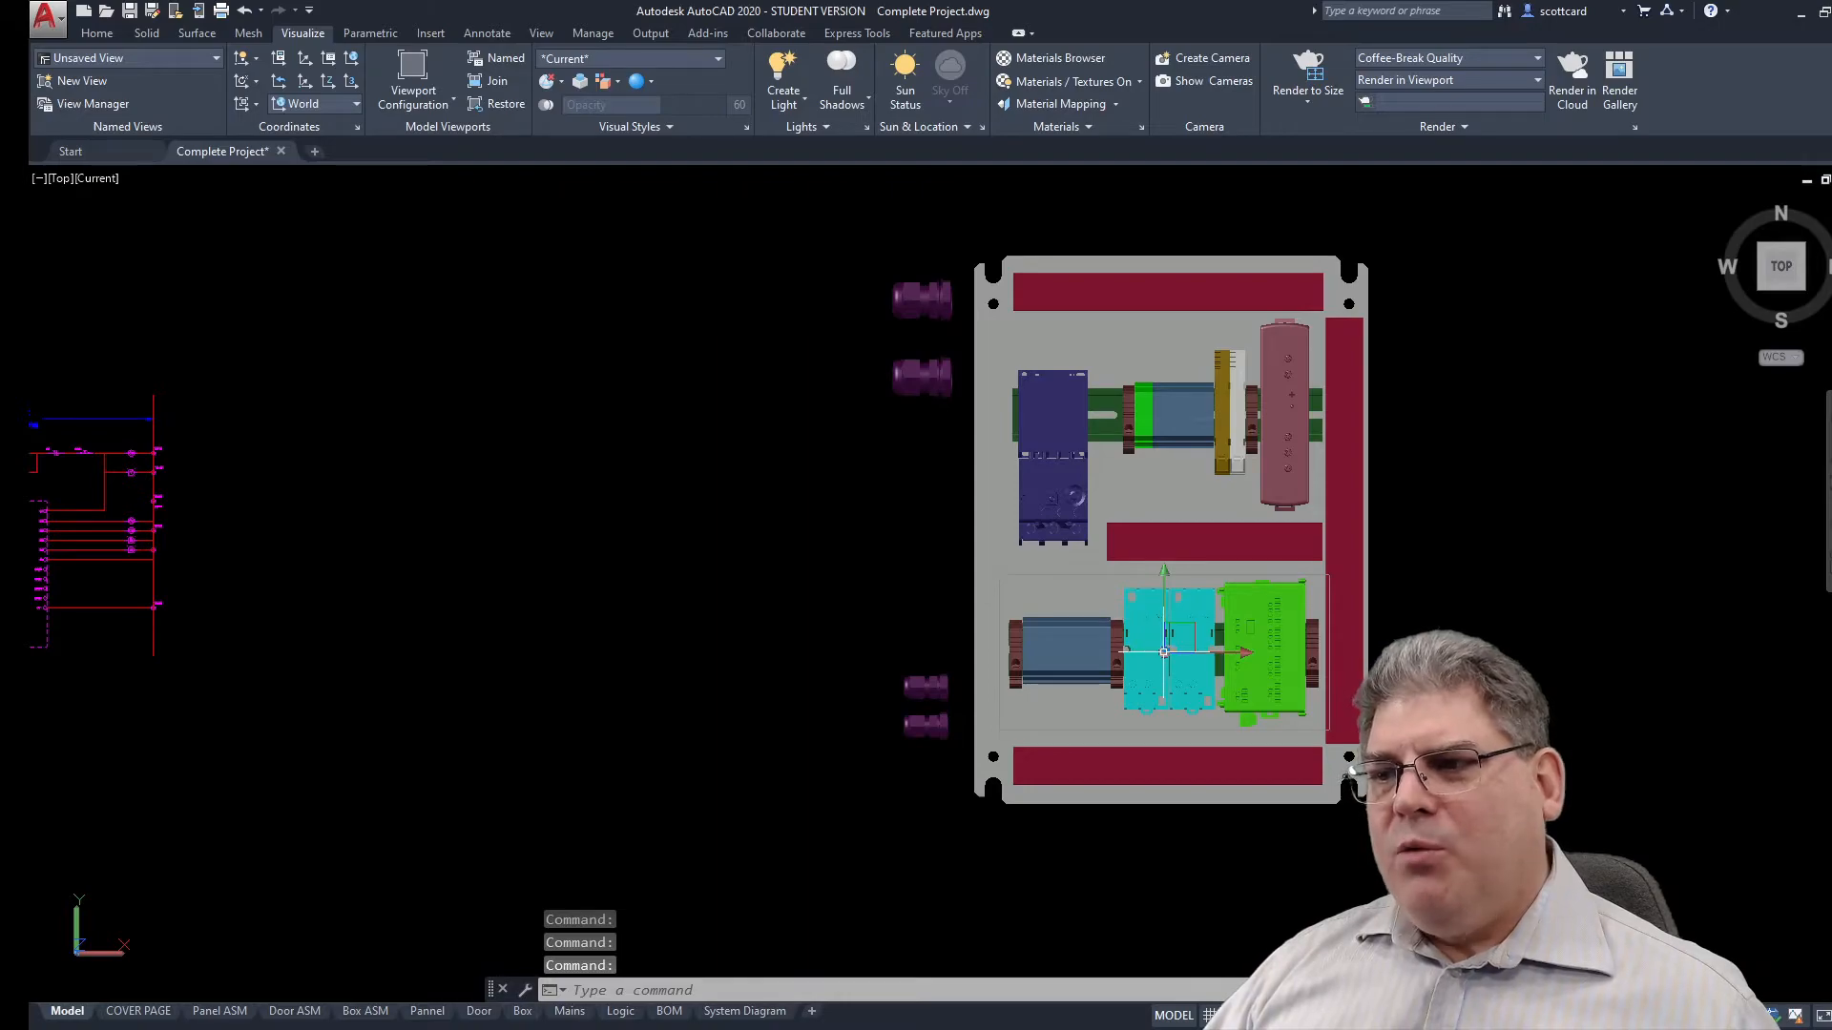
middle_click_drag(1165, 616, 389, 968, "shift")
middle_click_drag(1233, 438, 1019, 589, "shift")
scroll(1021, 585, "up", 5)
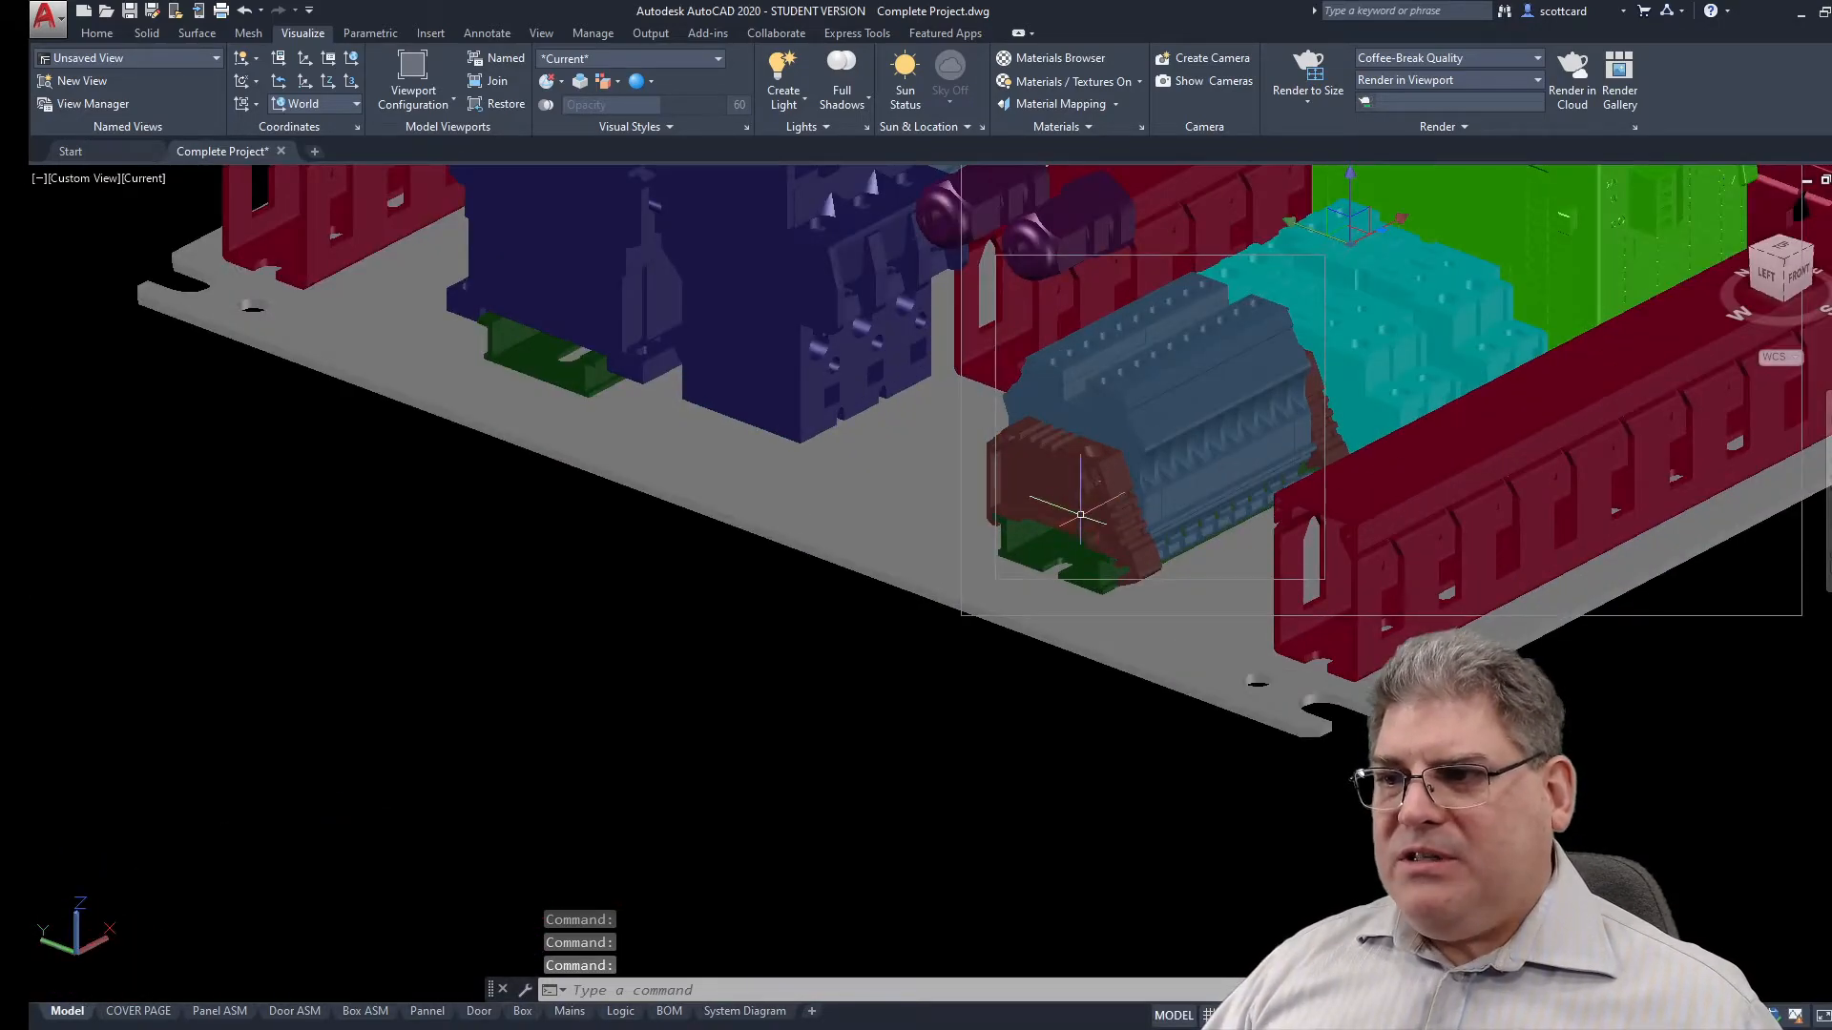
scroll(1158, 480, "down", 3)
mouse_move(1161, 483)
middle_mouse_down("shift")
mouse_move(1154, 439)
mouse_move(1026, 434)
mouse_move(1129, 482)
mouse_move(1133, 506)
middle_mouse_up("shift")
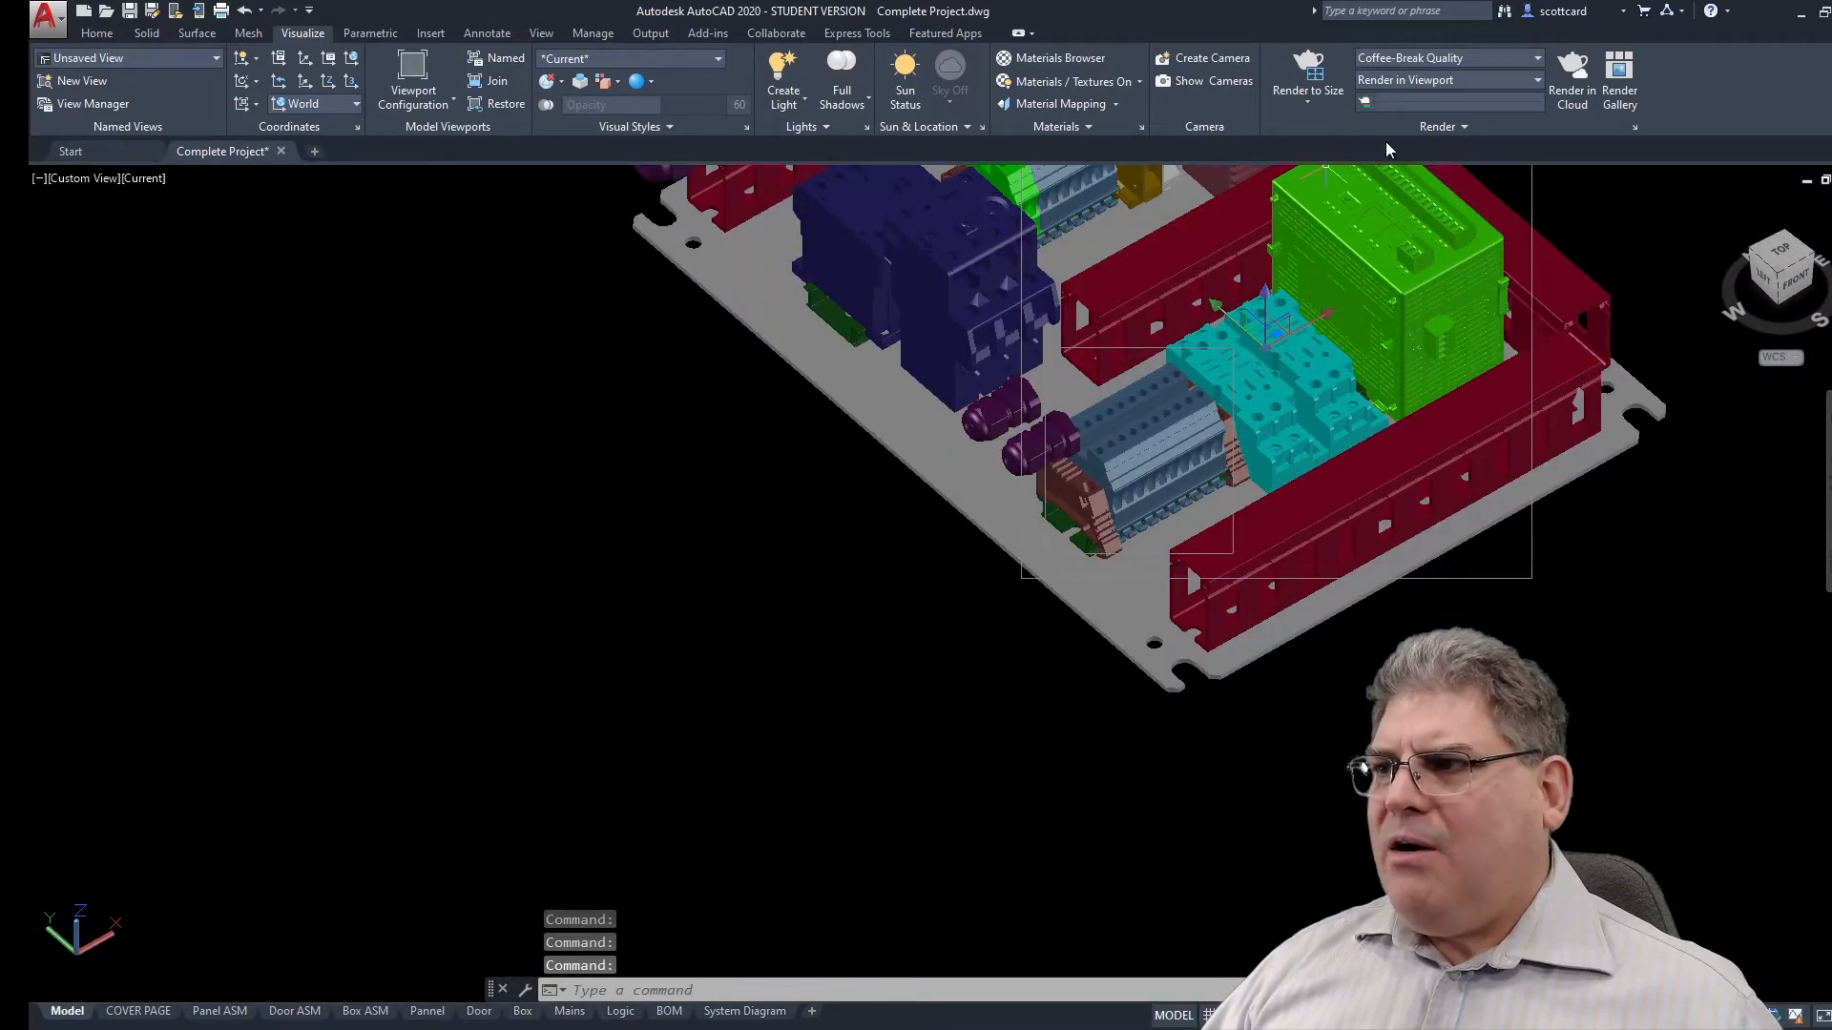
key("Escape")
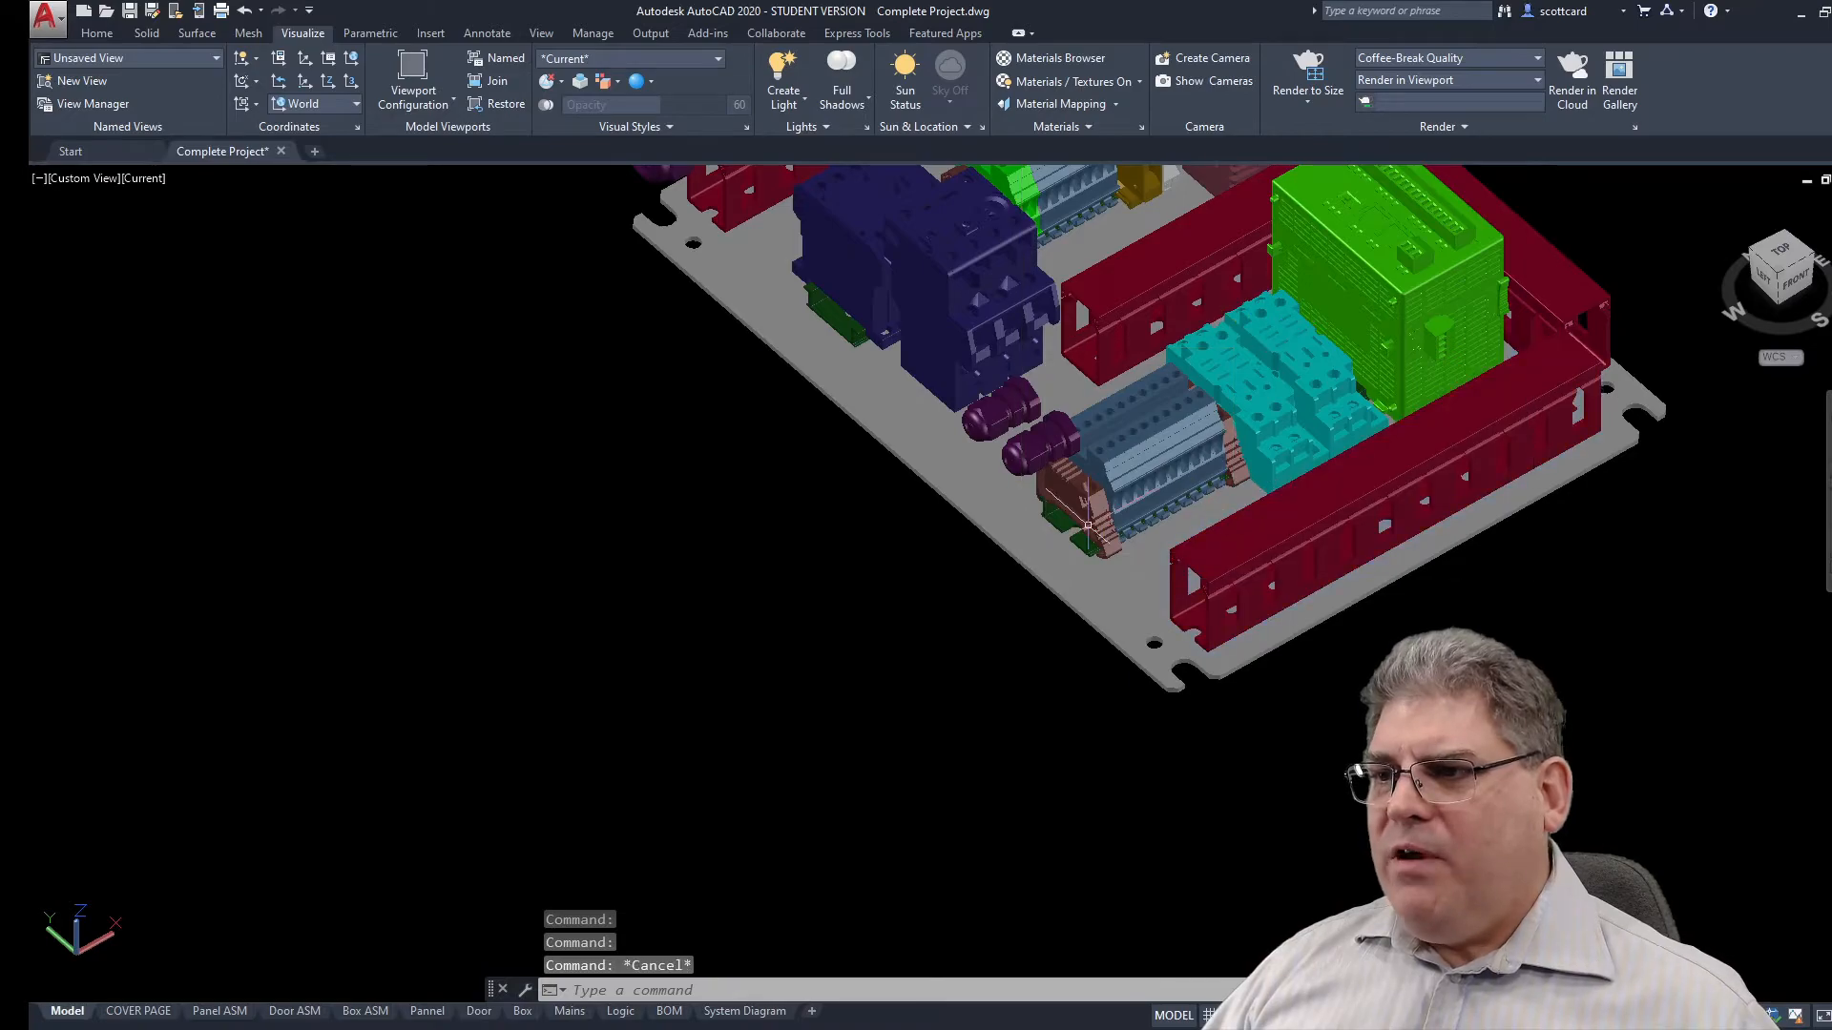
- Try moving the grouped lower DIN rail assembly as one unit, and undo the move
type("m")
key("Return")
left_click(1094, 552)
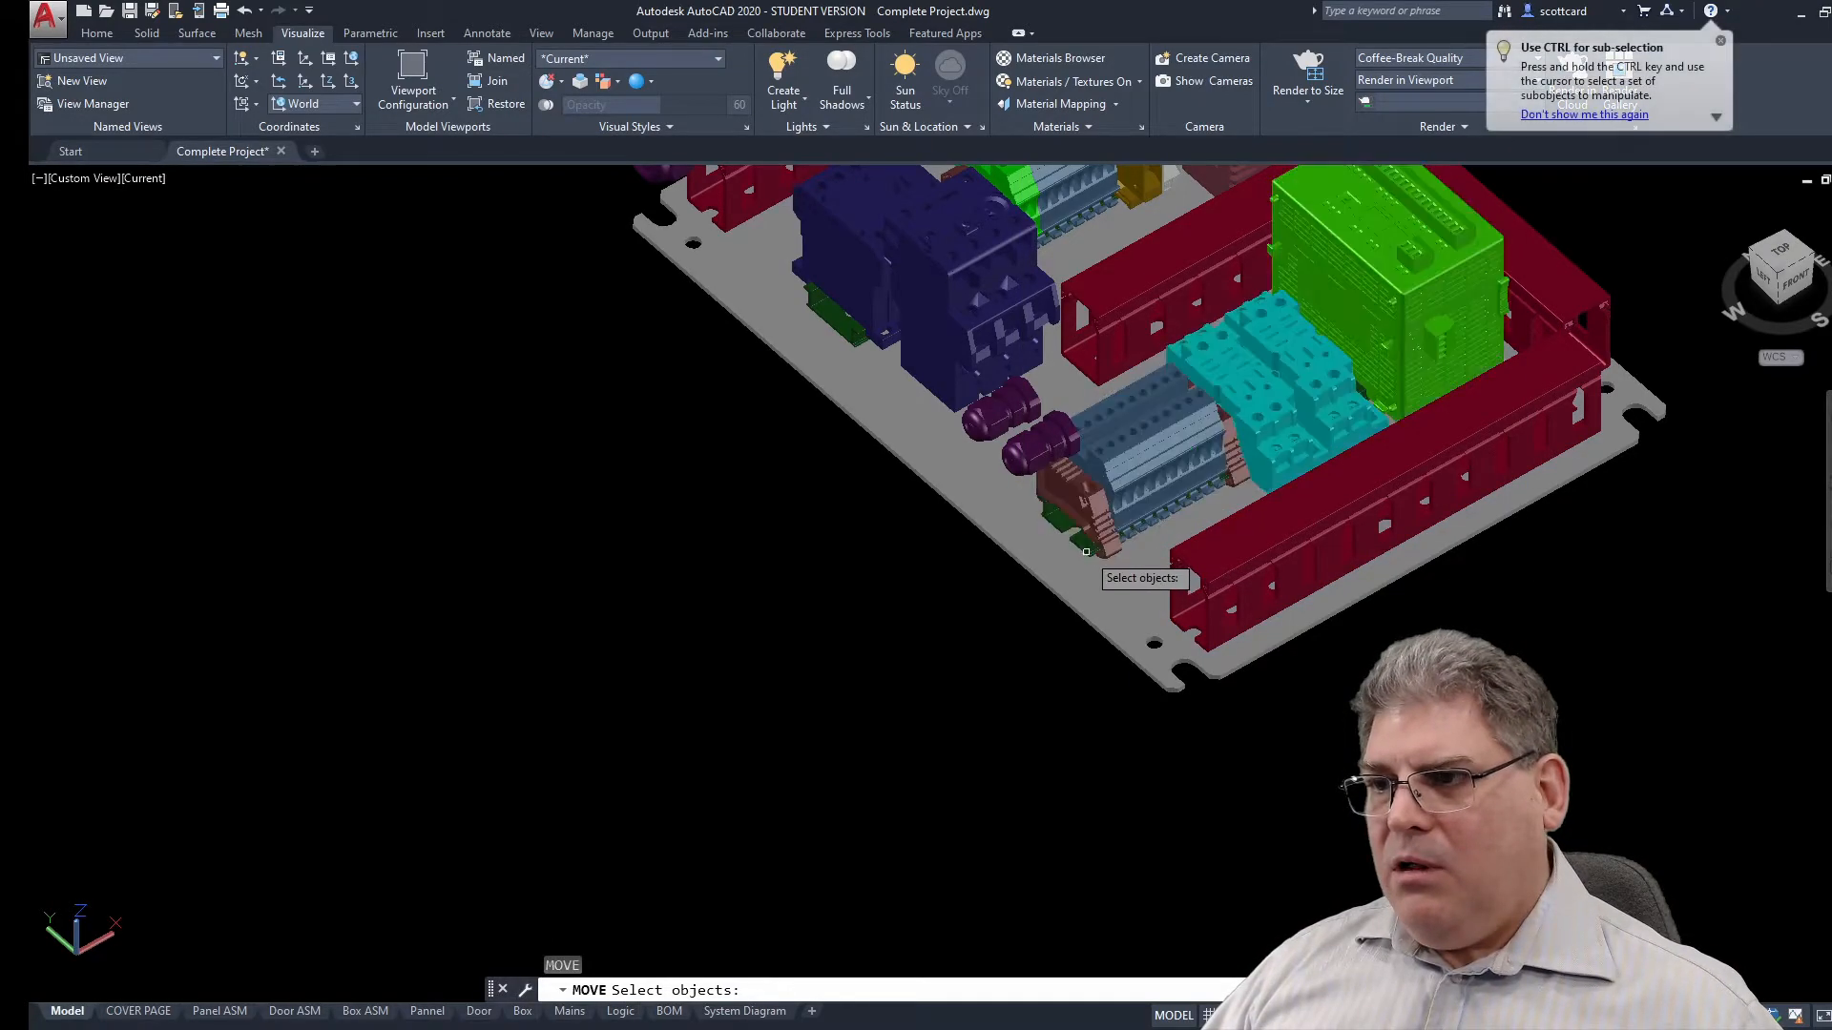
key("Return")
left_click(859, 600)
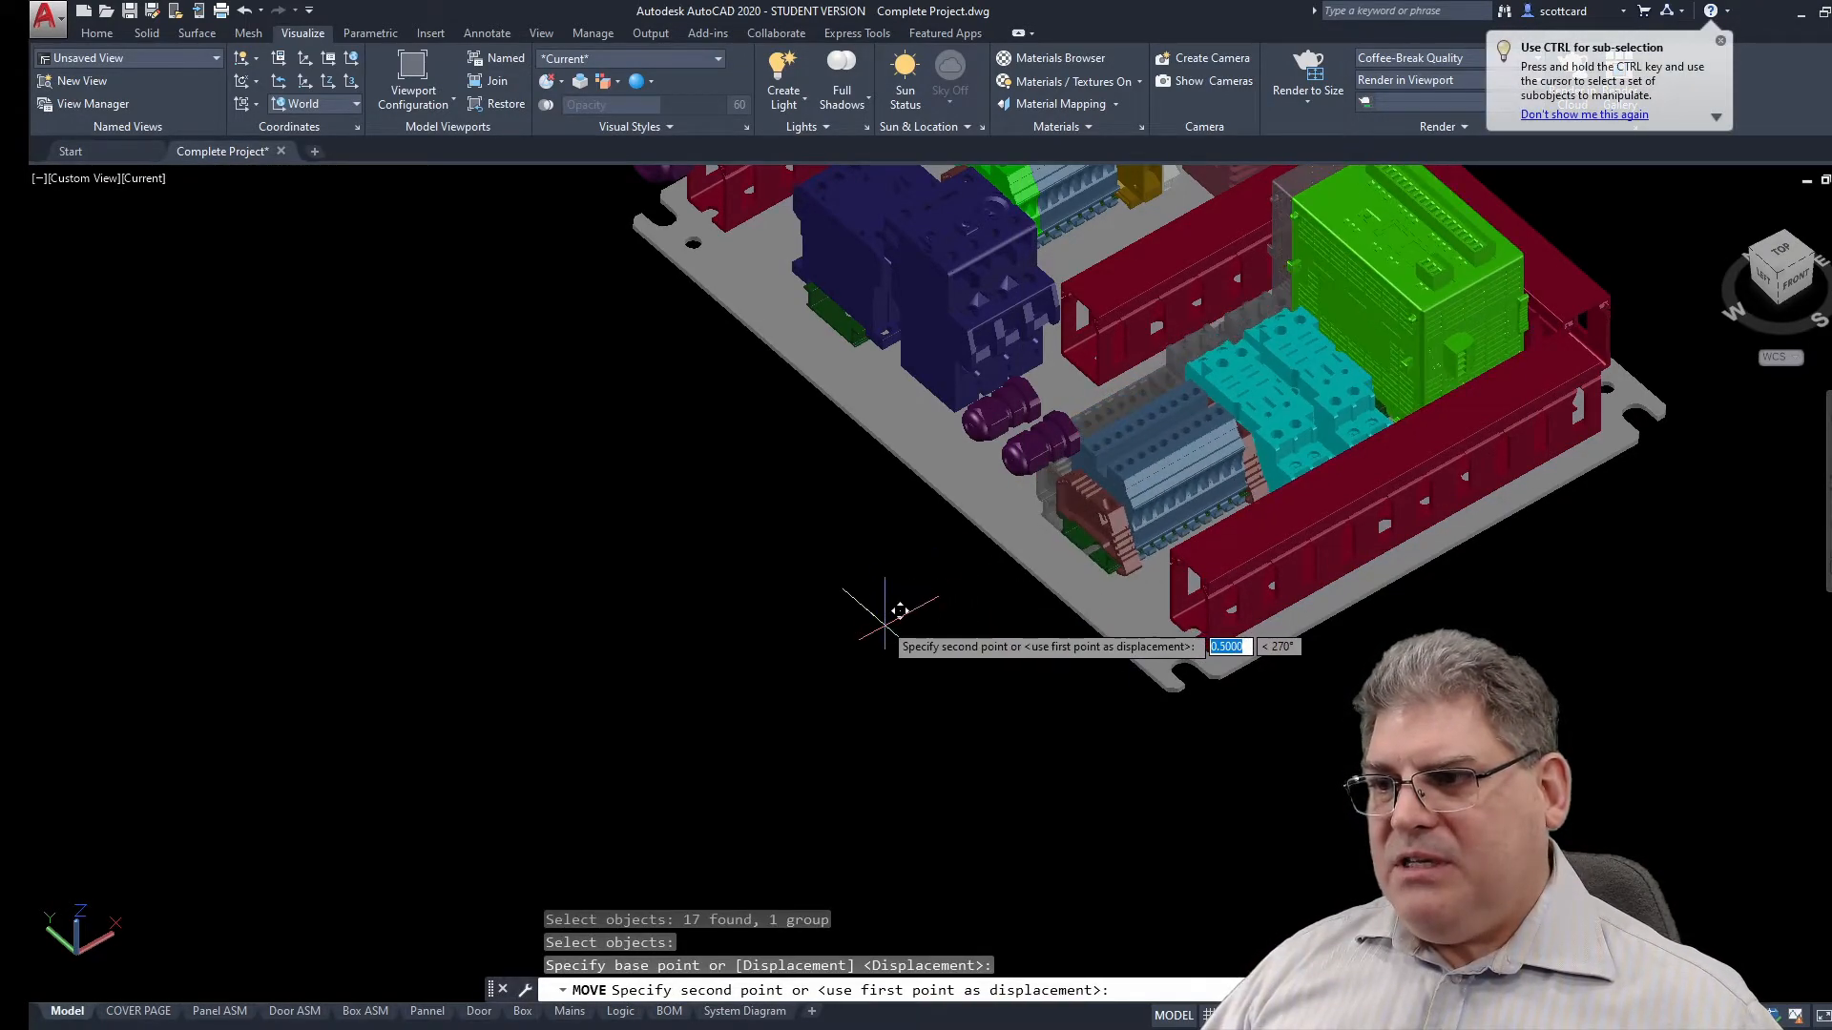
key("ctrl+z")
key("ctrl+z")
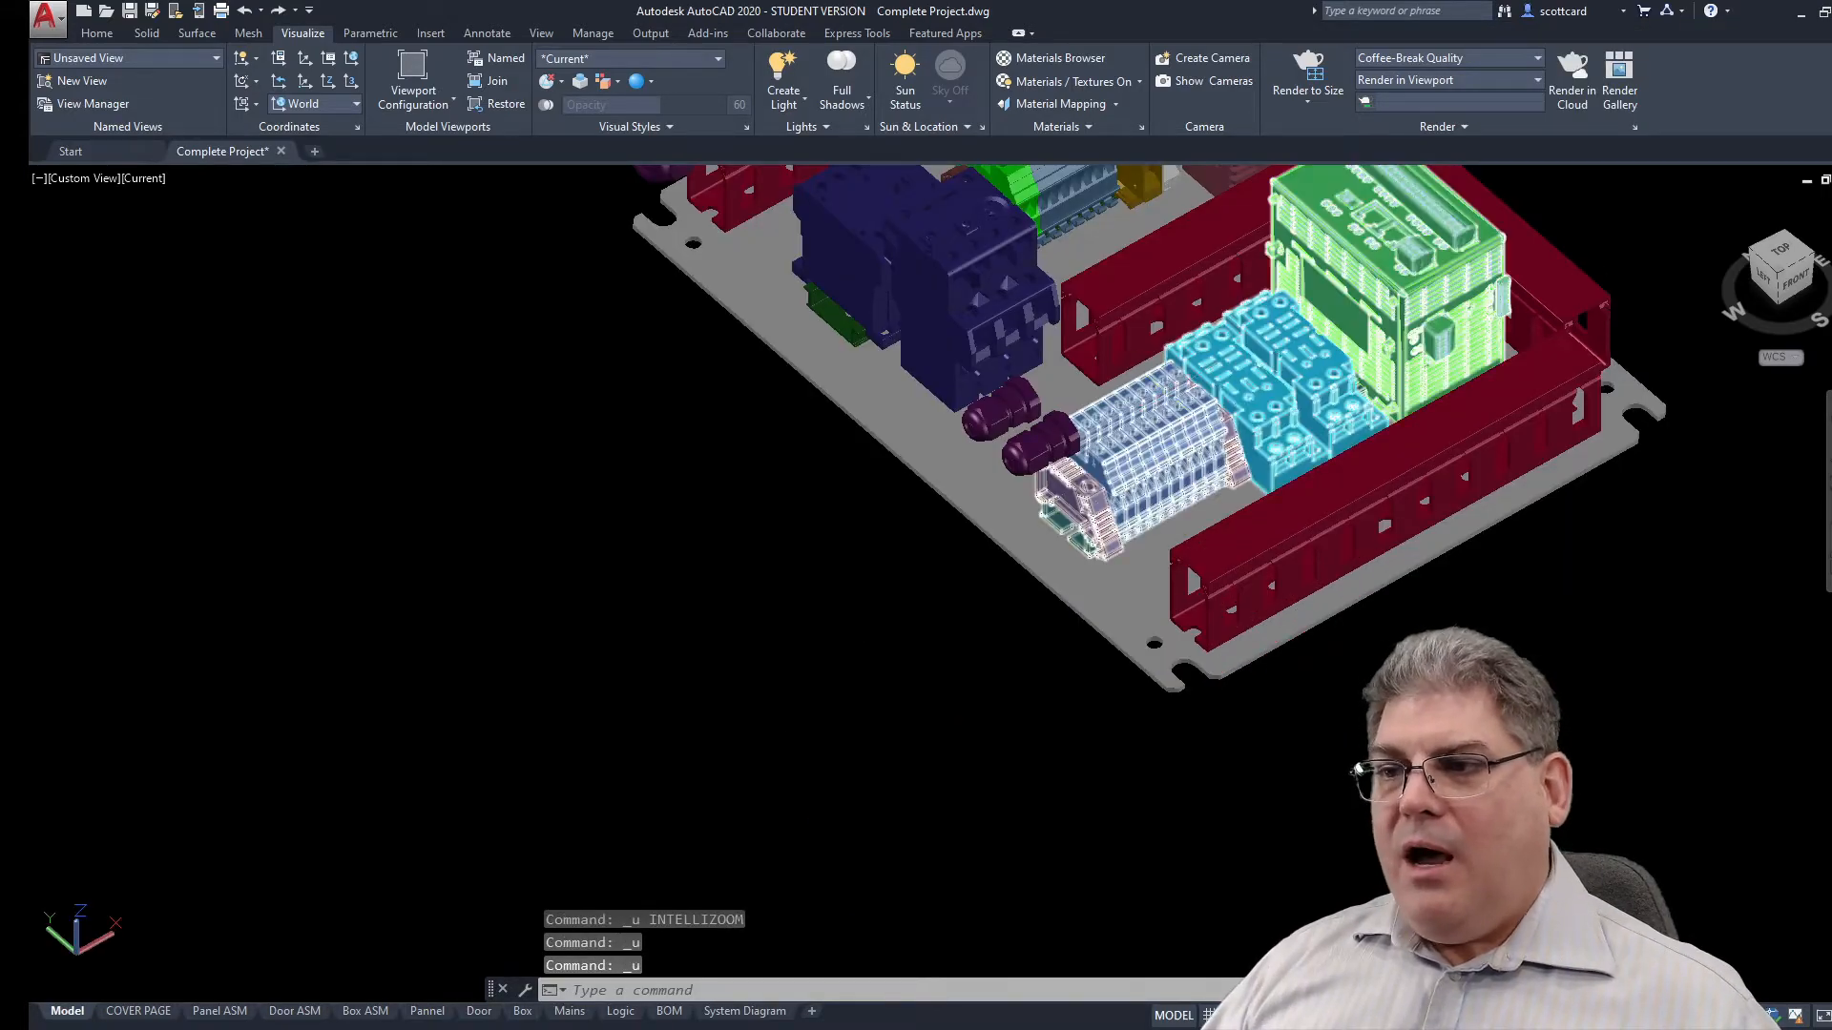
key("Escape")
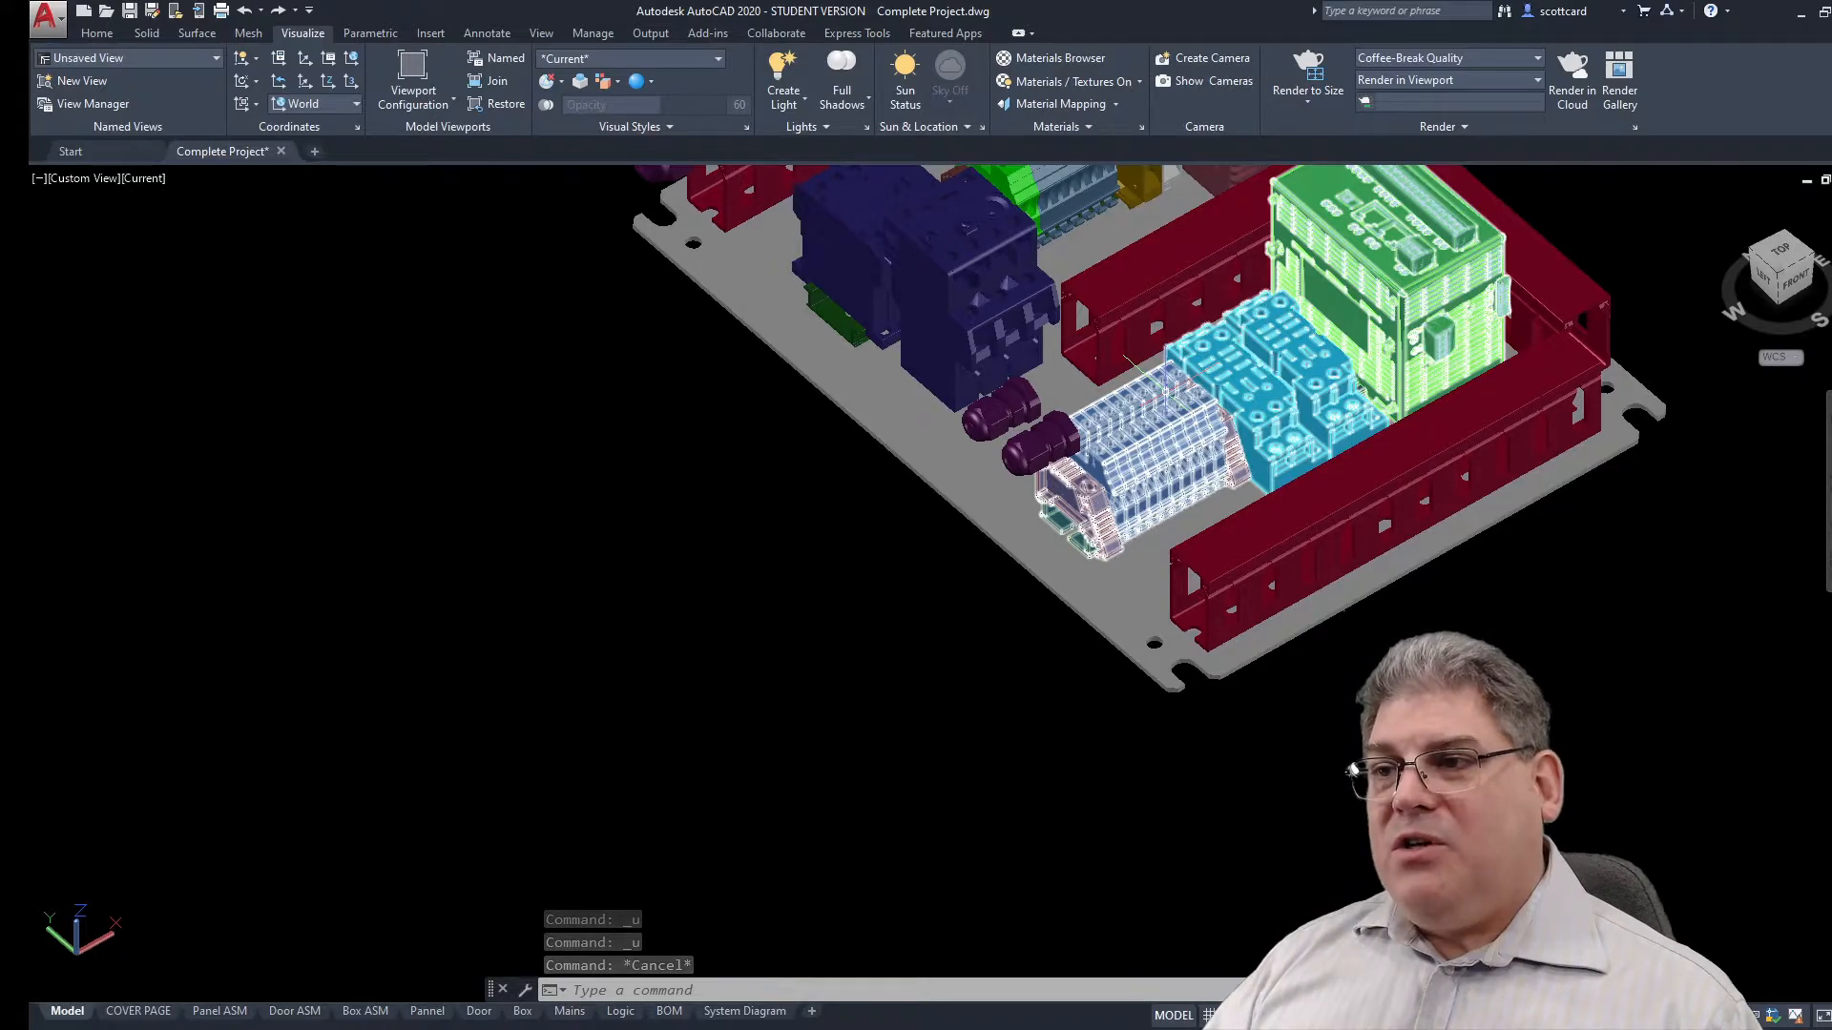
middle_click_drag(882, 448, 987, 591)
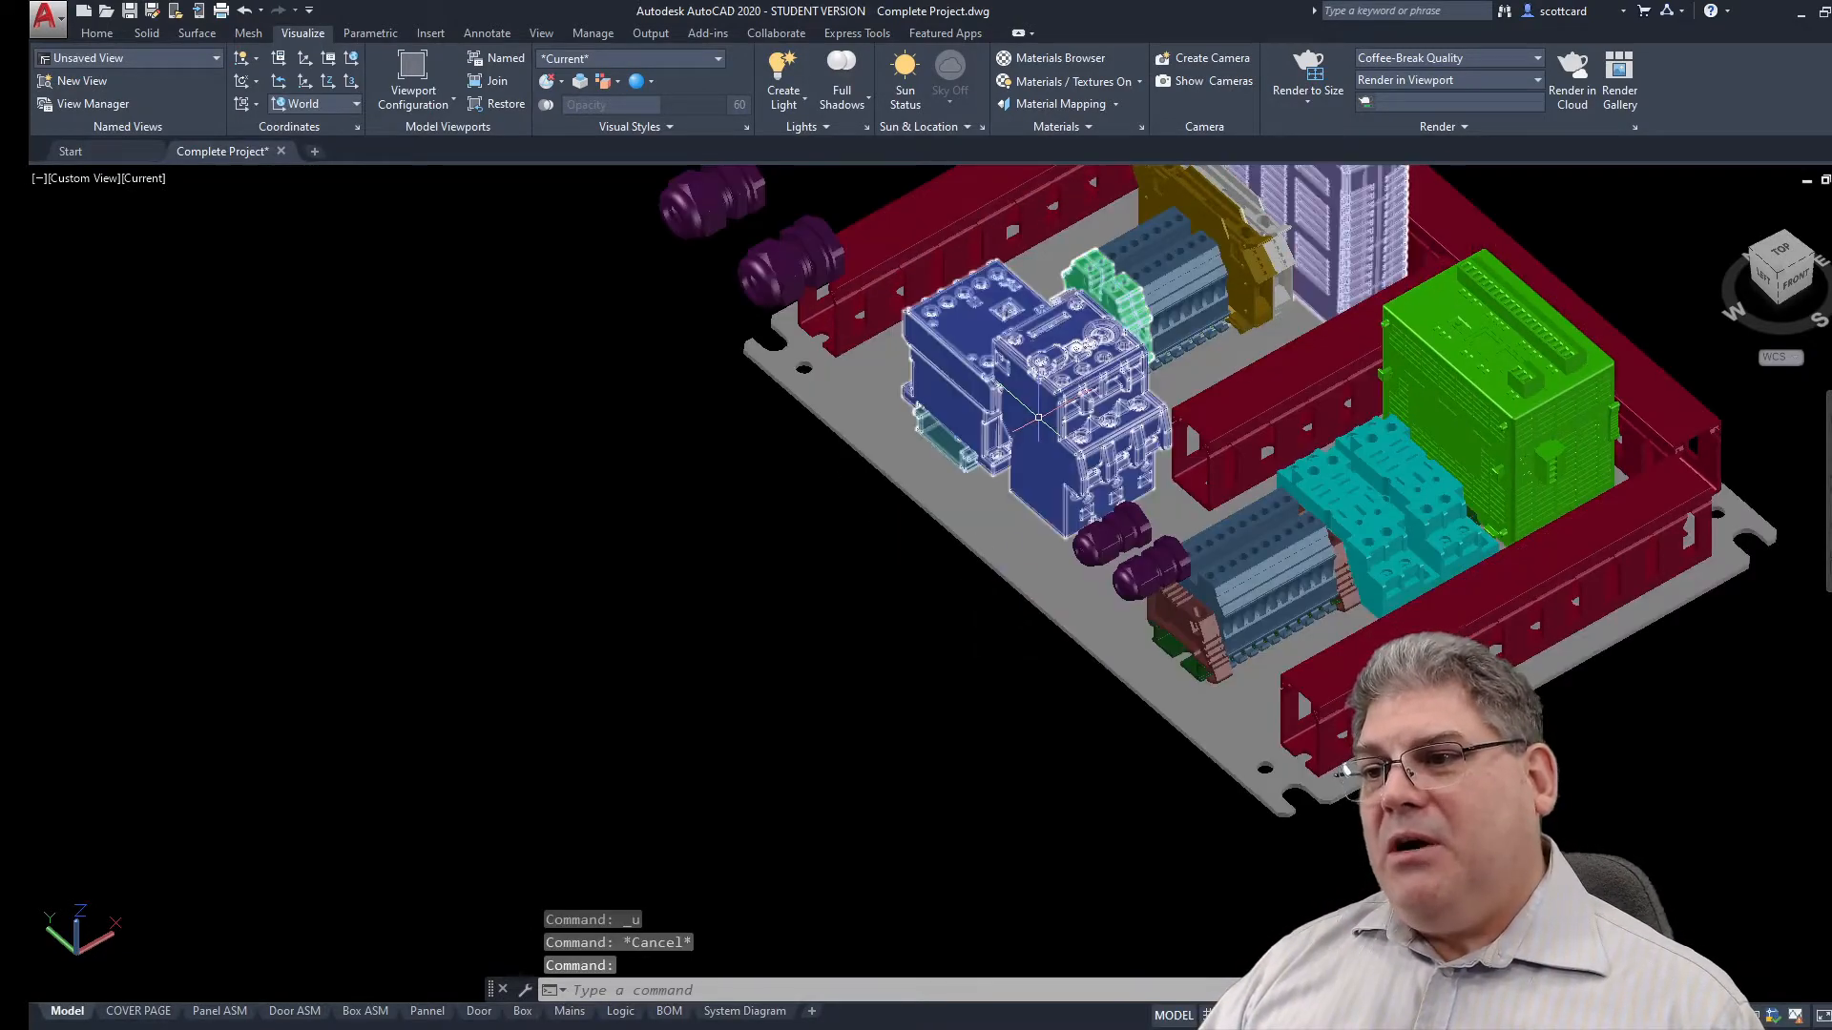